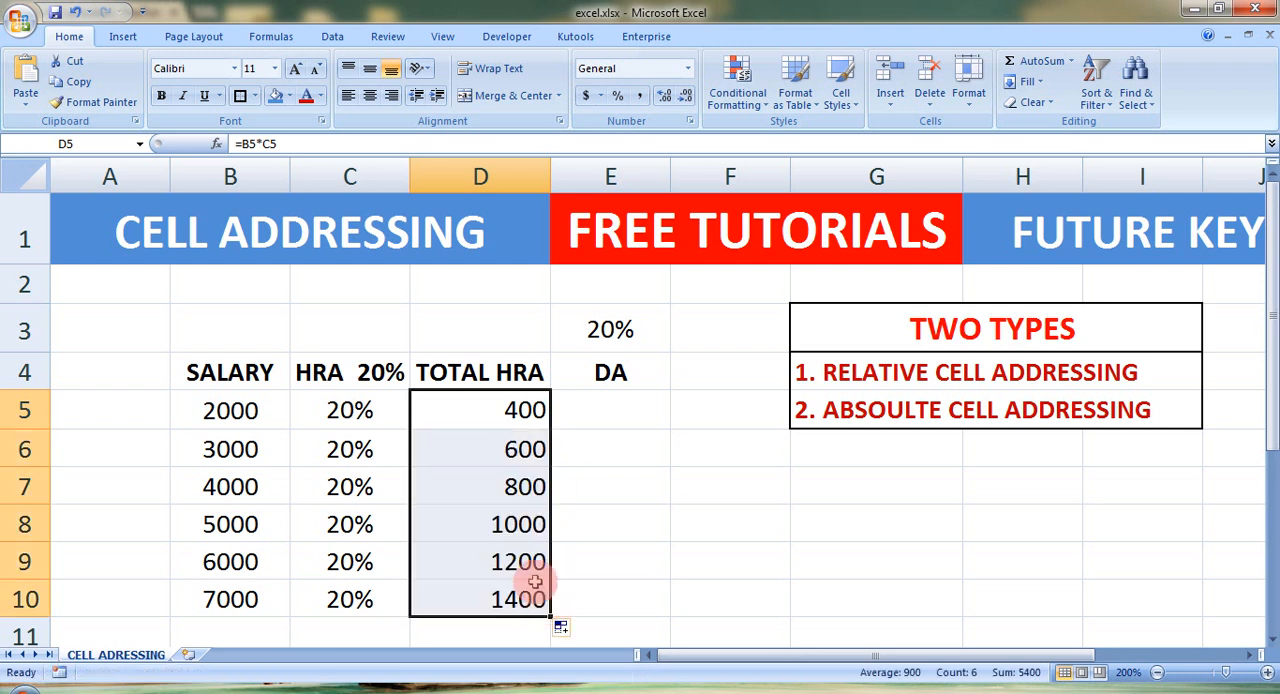
Step: Check the formulas of the Total HRA cells D5 to D7 one by one
{"action": "left_click", "coordinate": [523, 450]}
{"action": "left_click", "coordinate": [524, 413]}
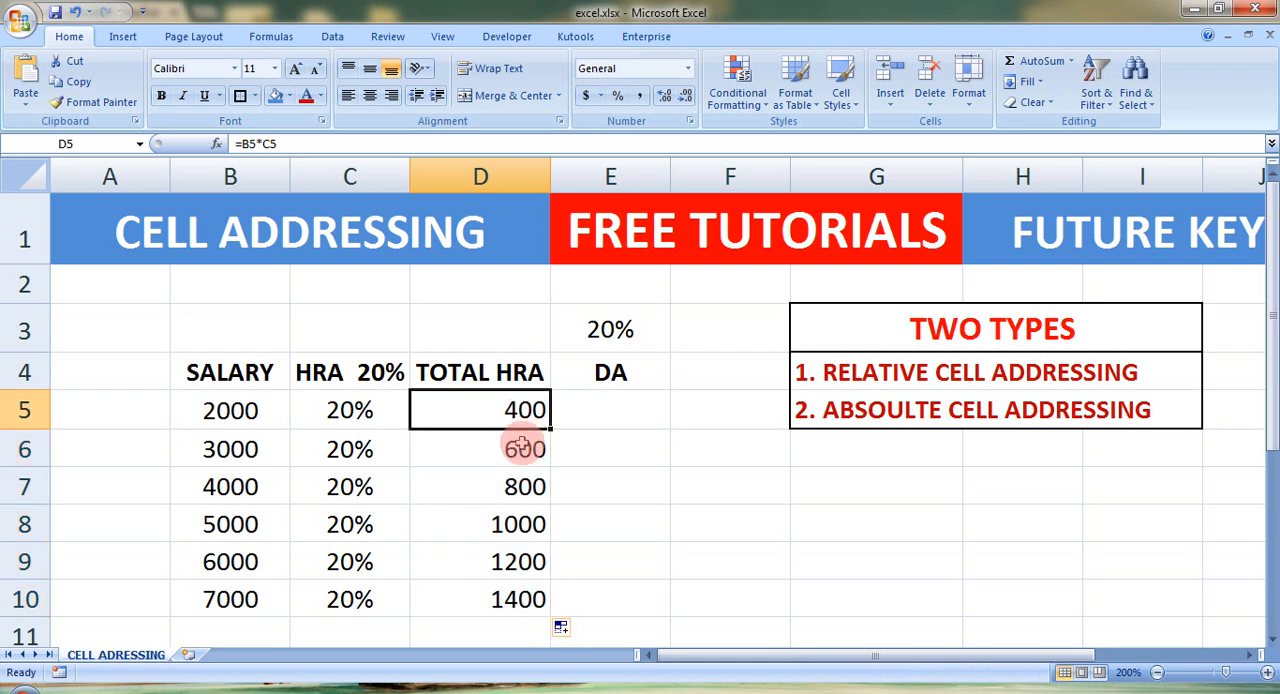
{"action": "left_click", "coordinate": [523, 448]}
{"action": "left_click", "coordinate": [523, 486]}
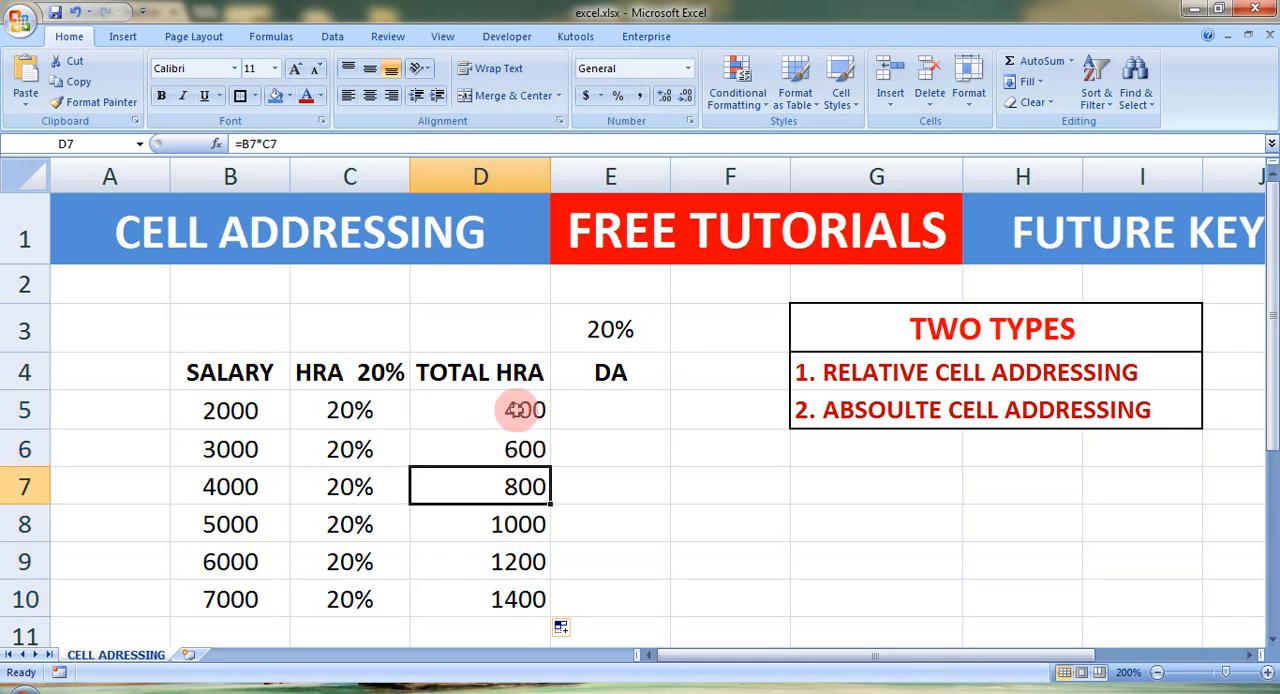
{"action": "left_click", "coordinate": [518, 410]}
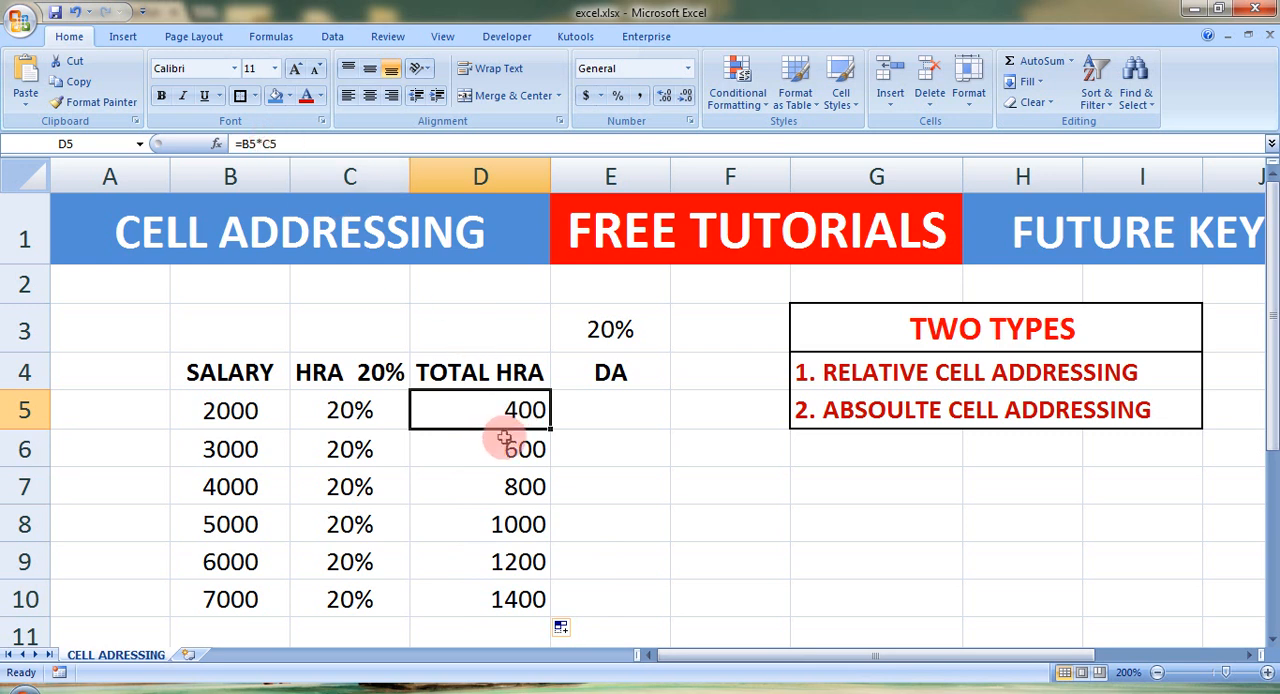
Step: Examine the relative references to salary and HRA rate inside the Total HRA formulas of rows 6 to 9
{"action": "left_click", "coordinate": [479, 443]}
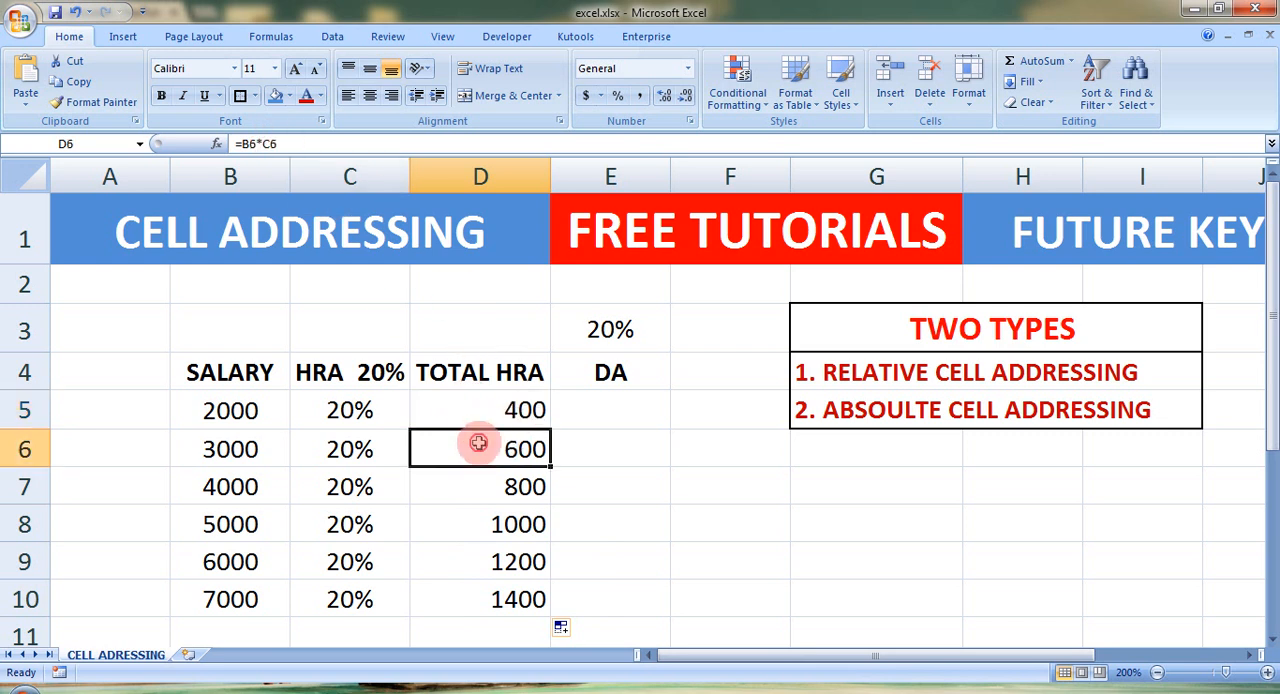
{"action": "double_click", "coordinate": [479, 443]}
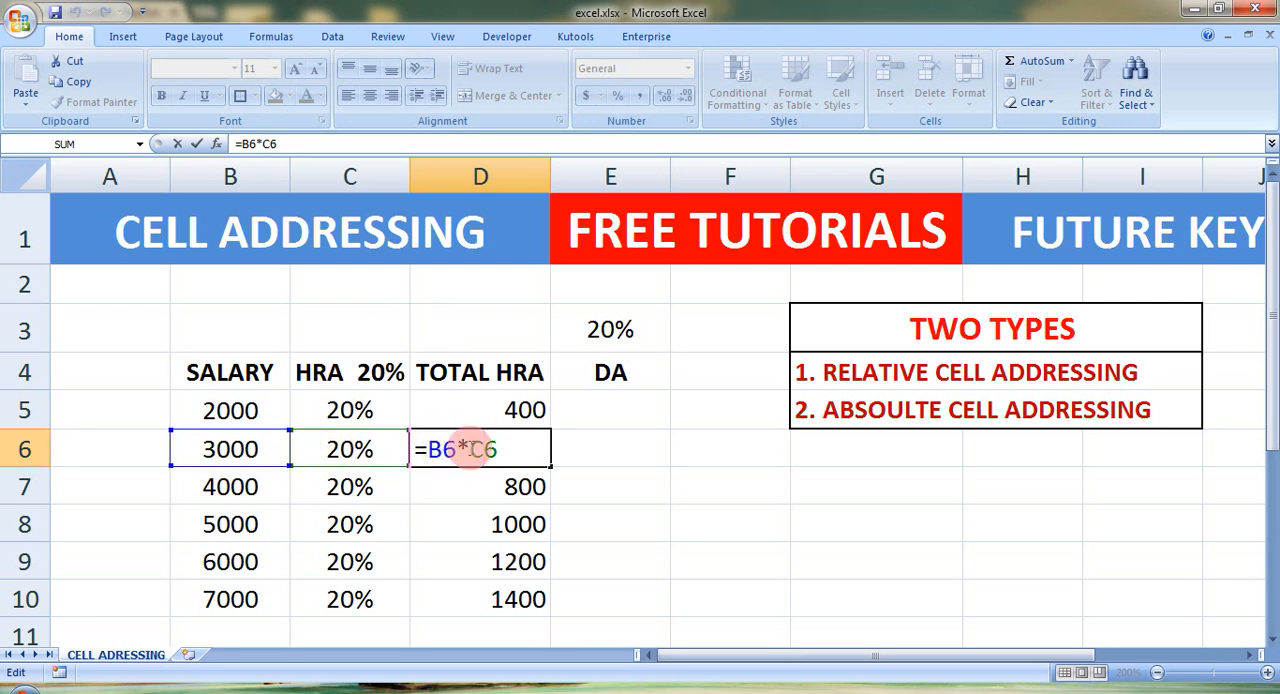
{"action": "key", "text": "Return"}
{"action": "double_click", "coordinate": [487, 479]}
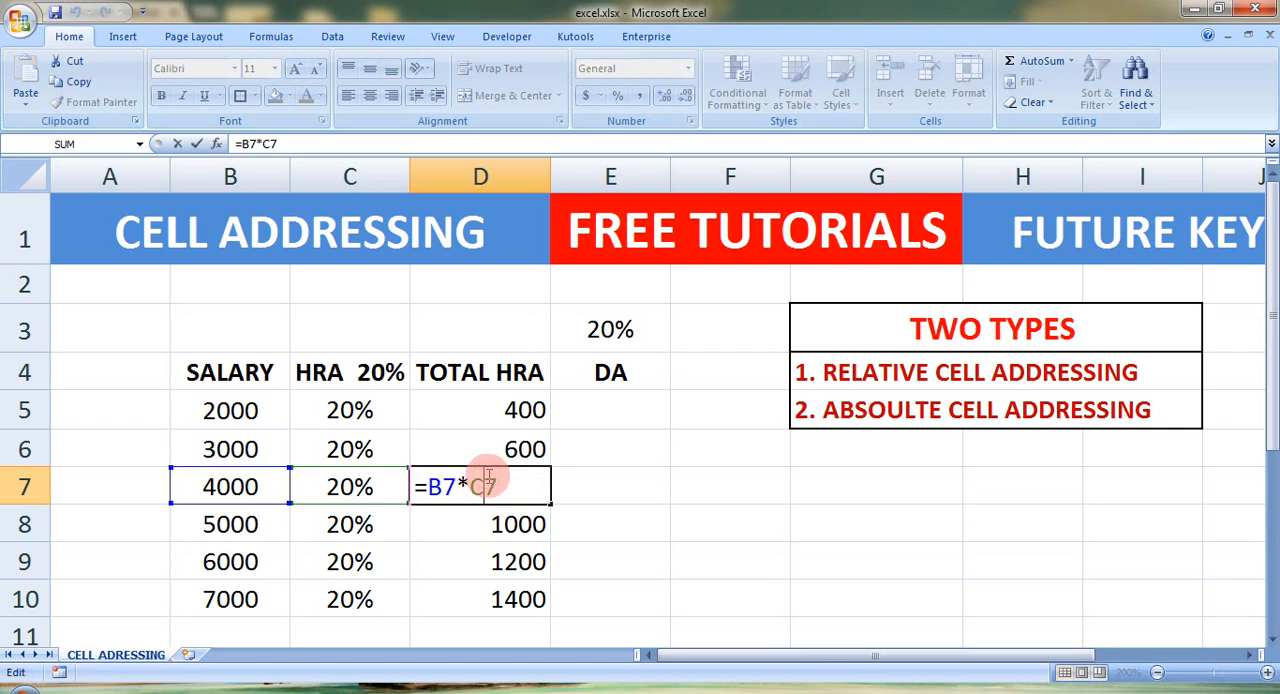
{"action": "key", "text": "Return"}
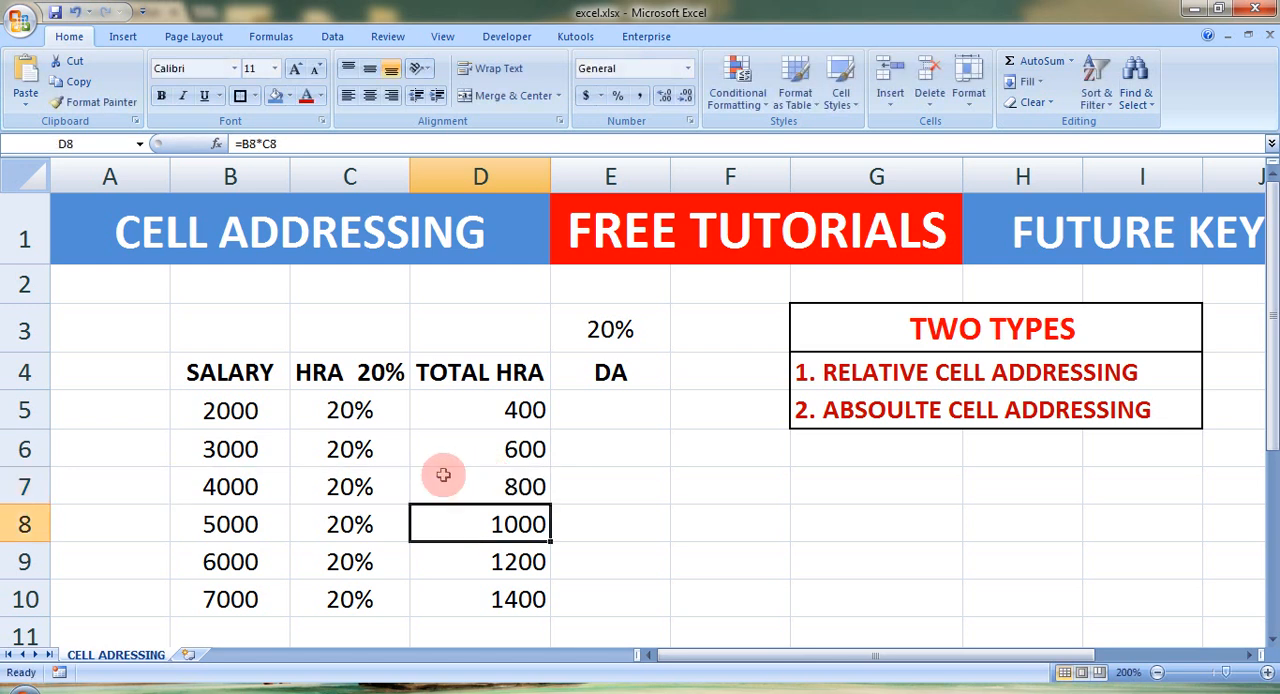
{"action": "double_click", "coordinate": [466, 529]}
{"action": "key", "text": "Return"}
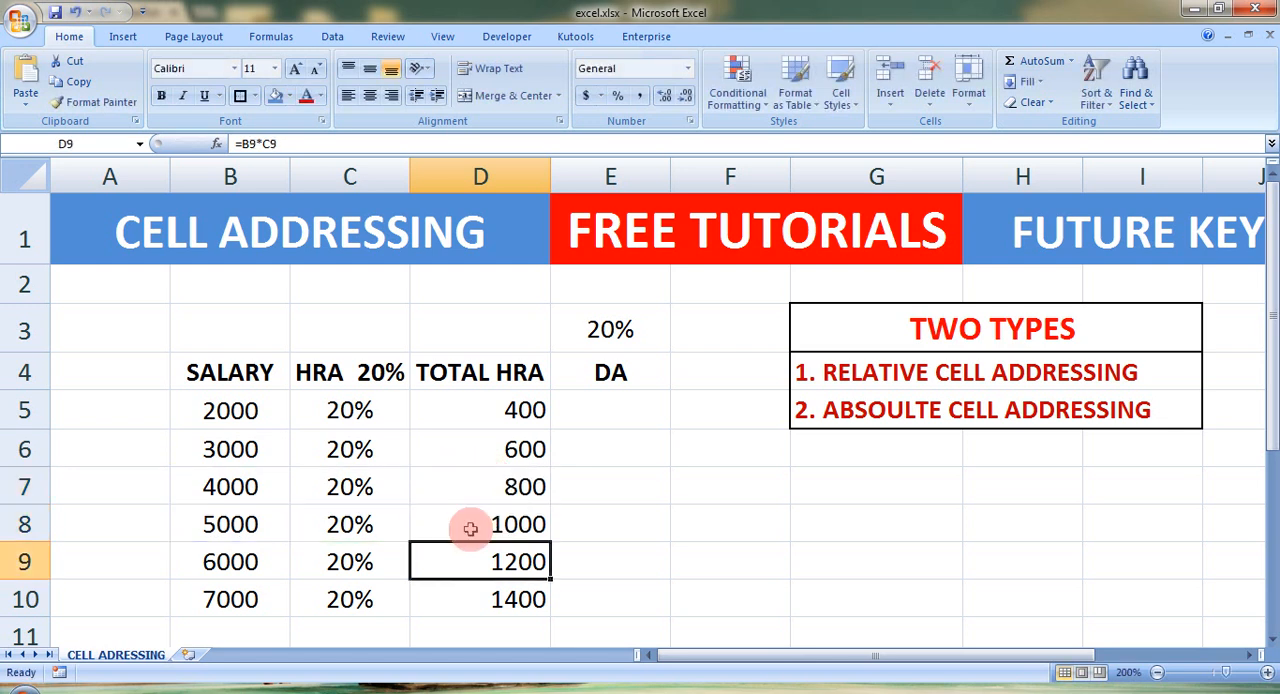
{"action": "double_click", "coordinate": [474, 568]}
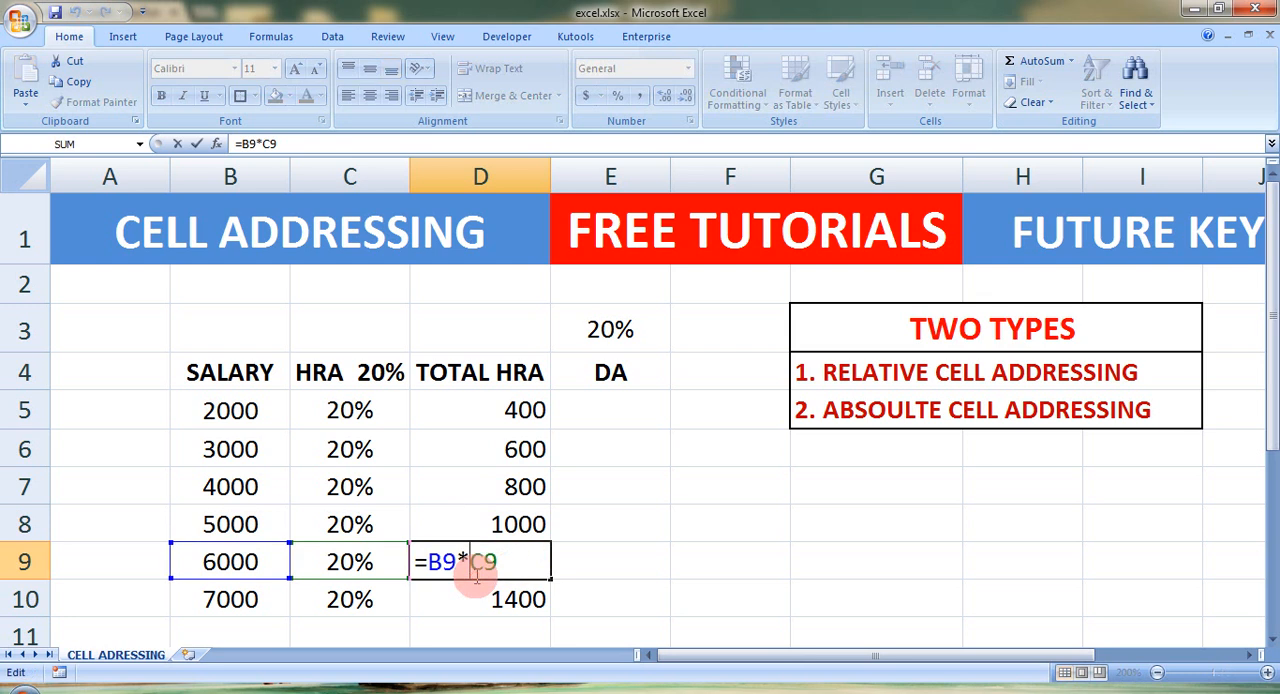
{"action": "key", "text": "Return"}
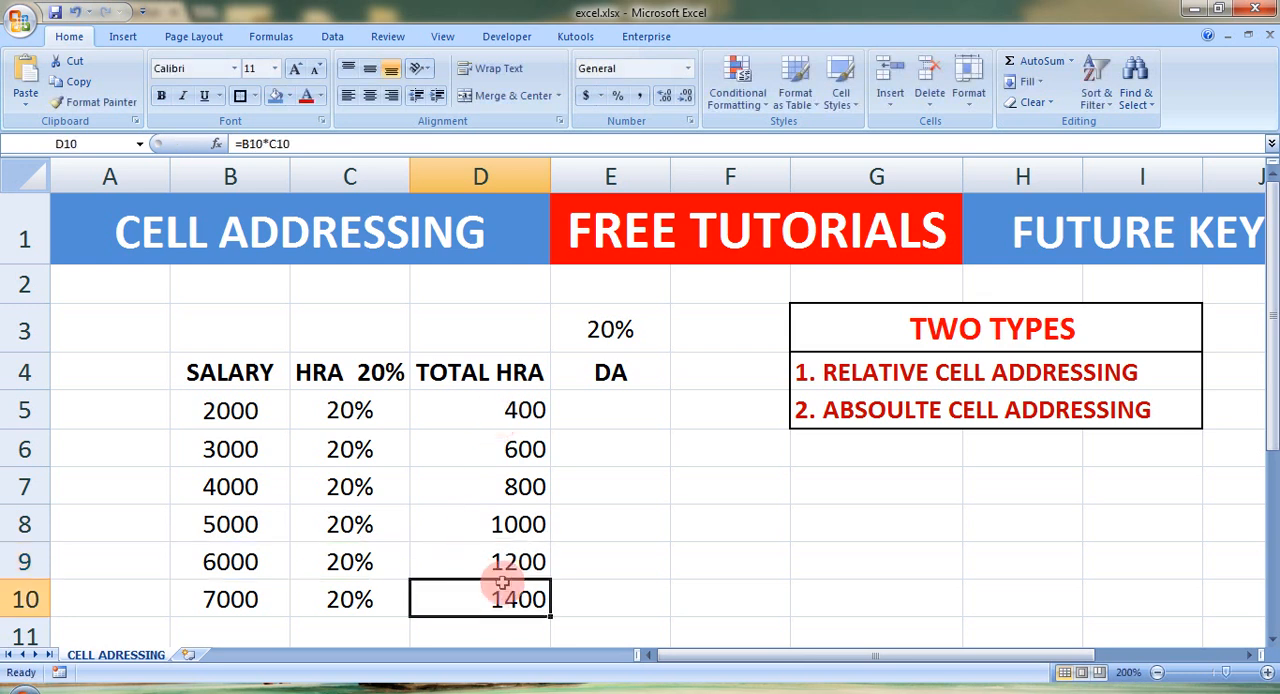
{"action": "left_click", "coordinate": [503, 401]}
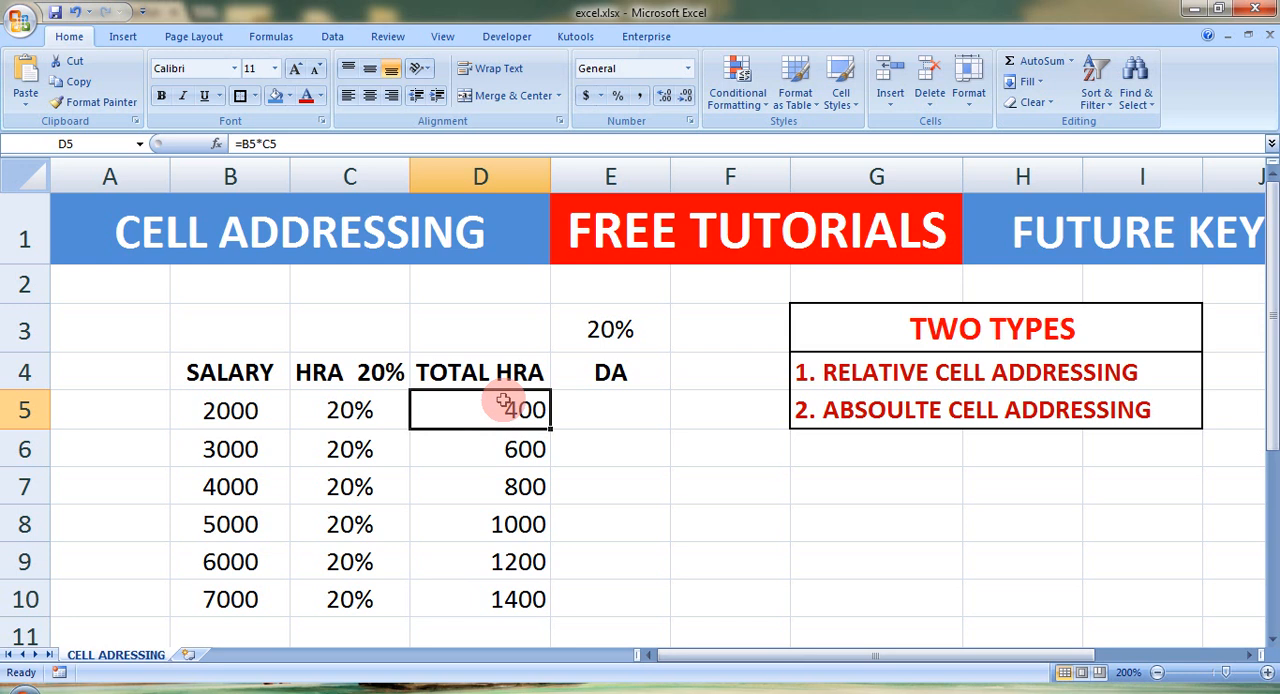
Step: Review the HRA and Total HRA columns, the DA rate in E3, the DA heading and the first salary
{"action": "left_click", "coordinate": [603, 406]}
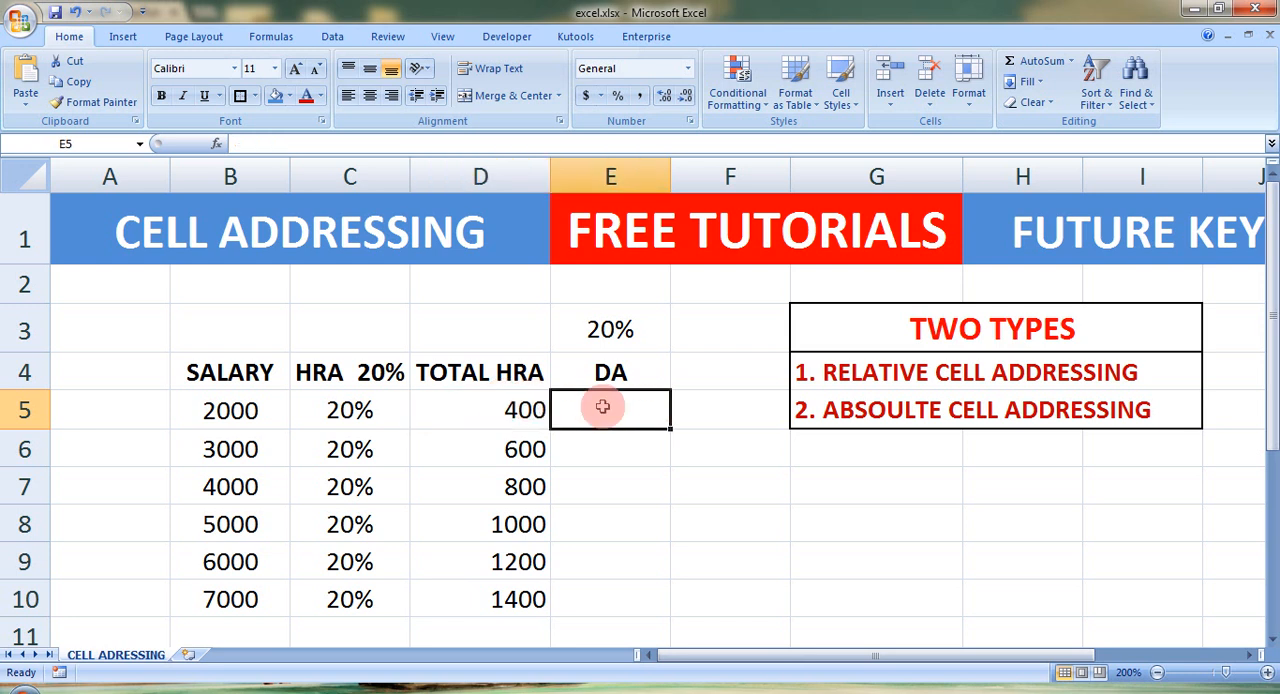
{"action": "left_click_drag", "start_coordinate": [350, 410], "coordinate": [350, 600]}
{"action": "left_click_drag", "start_coordinate": [514, 406], "coordinate": [508, 566]}
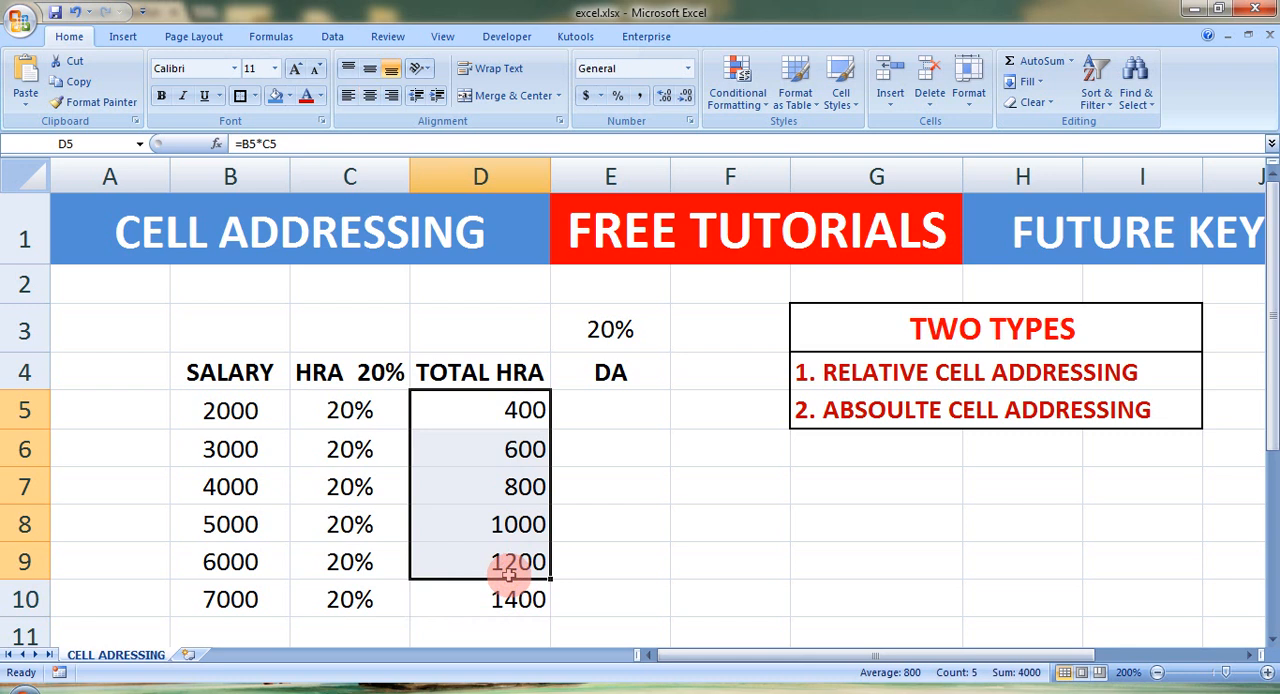
{"action": "left_click", "coordinate": [622, 398]}
{"action": "left_click", "coordinate": [609, 318]}
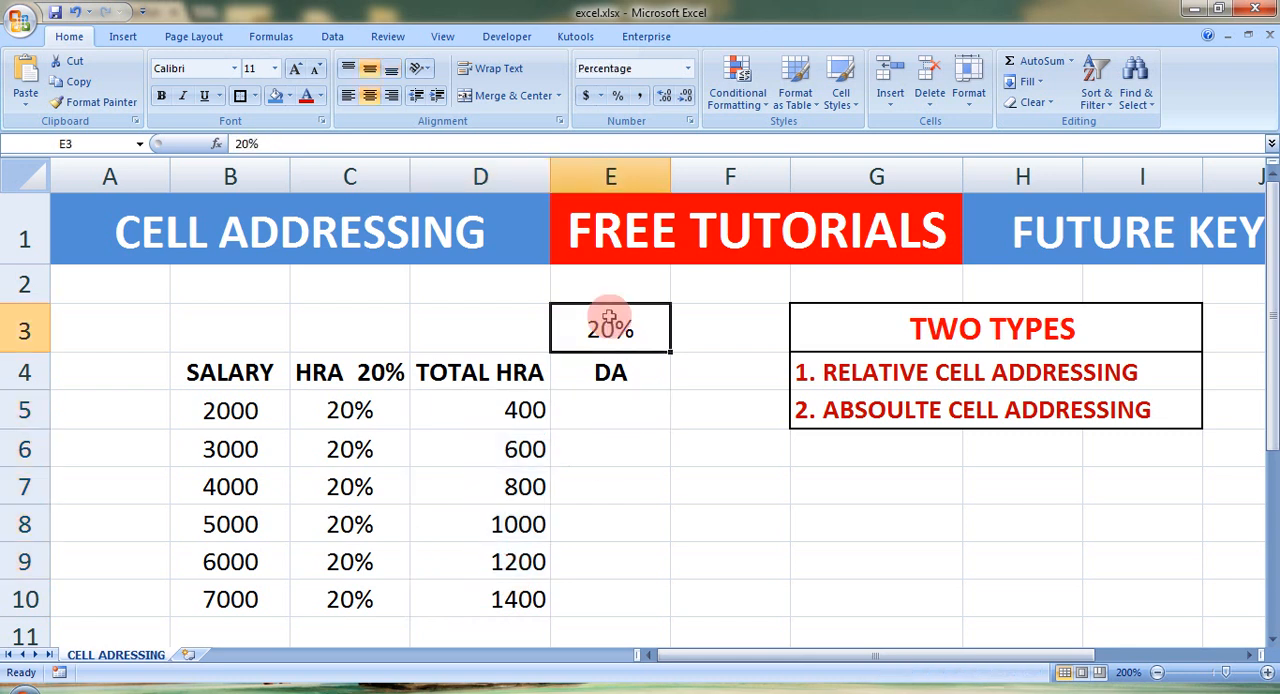
{"action": "left_click", "coordinate": [603, 372]}
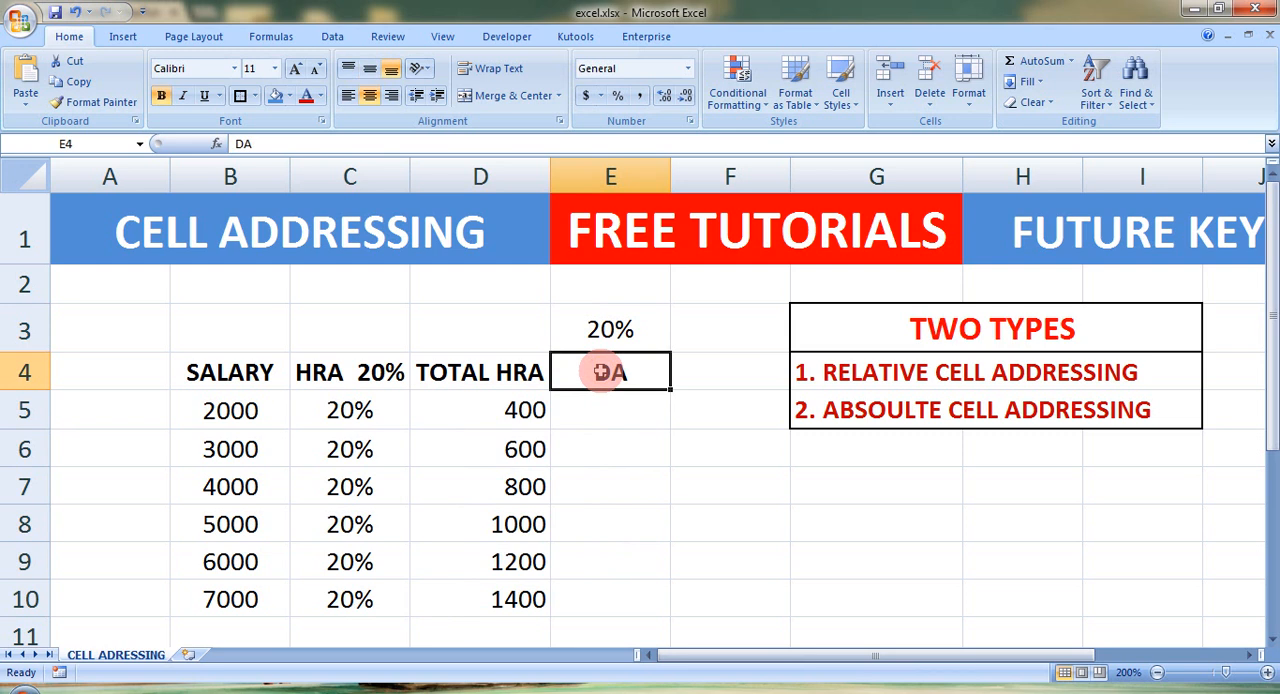
{"action": "left_click", "coordinate": [231, 410]}
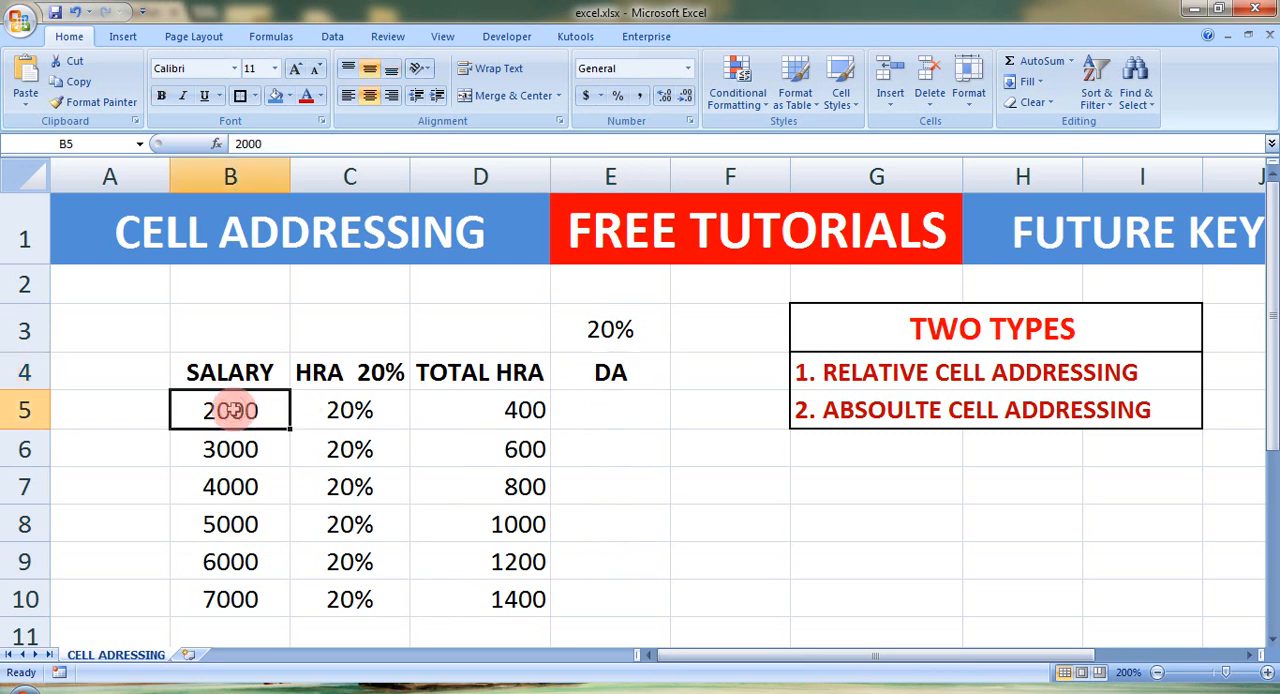
Step: Calculate the first employee's DA in E5 with the formula =B5*E3
{"action": "left_click", "coordinate": [617, 420]}
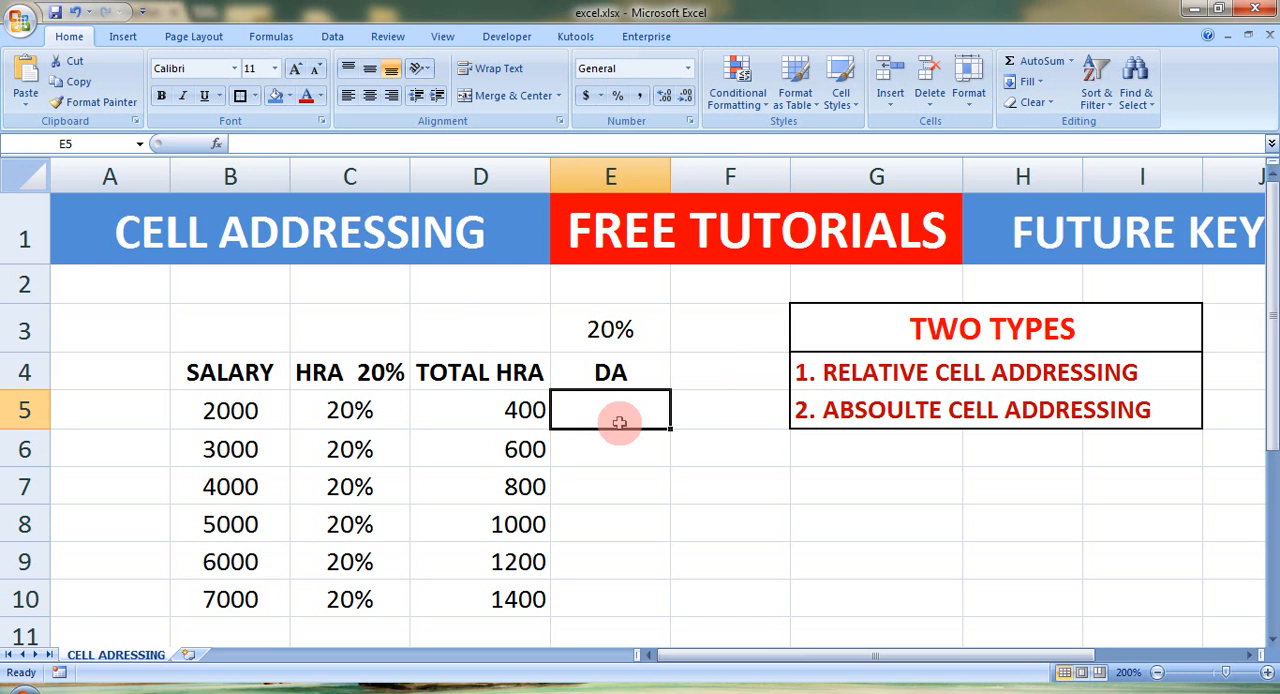
{"action": "type", "text": "="}
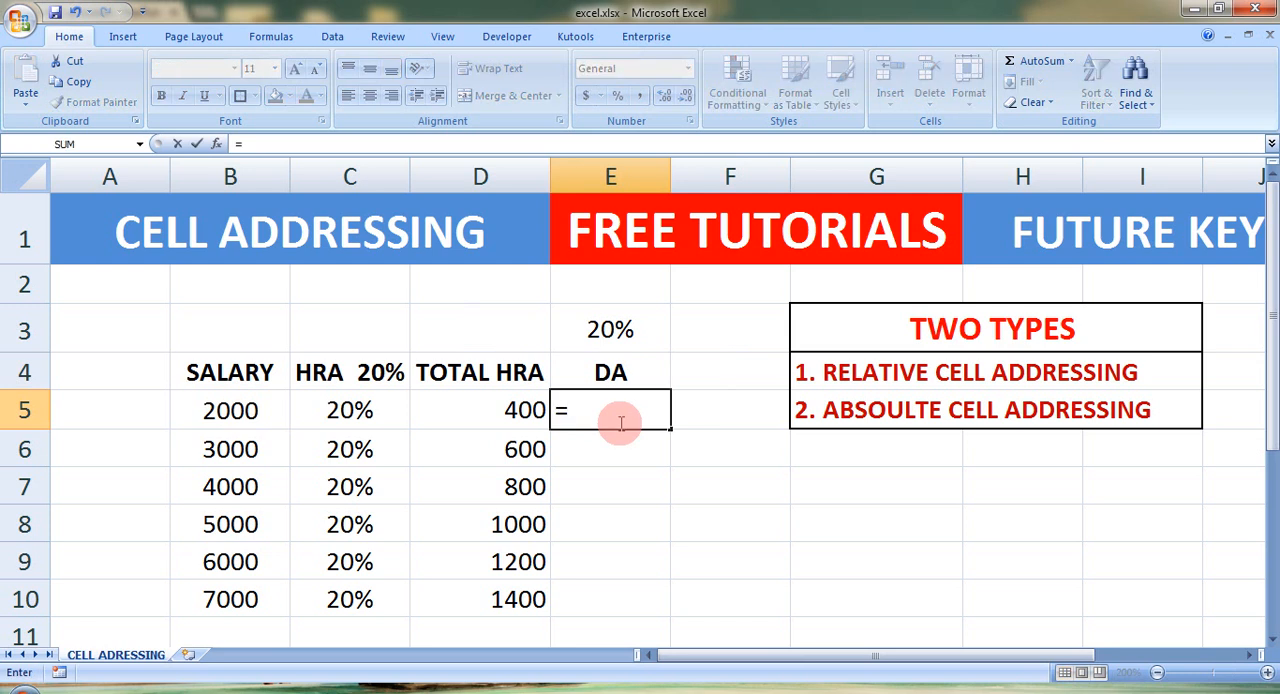
{"action": "left_click", "coordinate": [230, 410]}
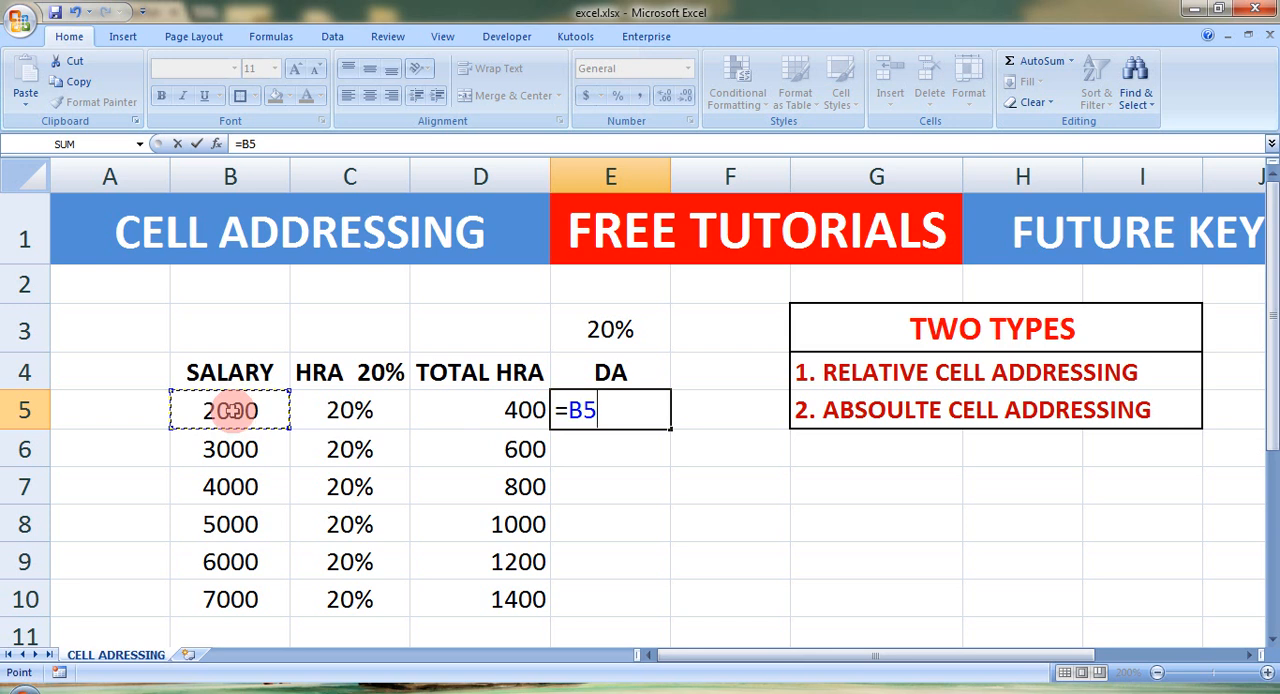
{"action": "type", "text": "*"}
{"action": "left_click", "coordinate": [610, 330]}
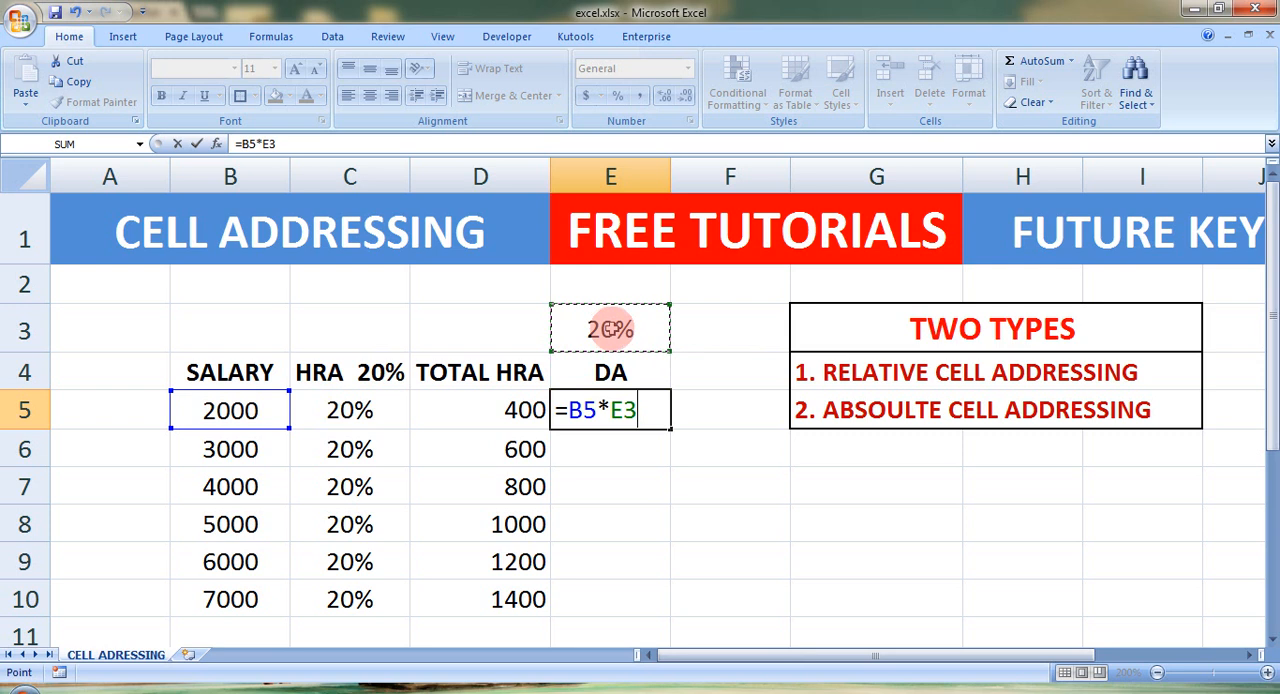
{"action": "key", "text": "Return"}
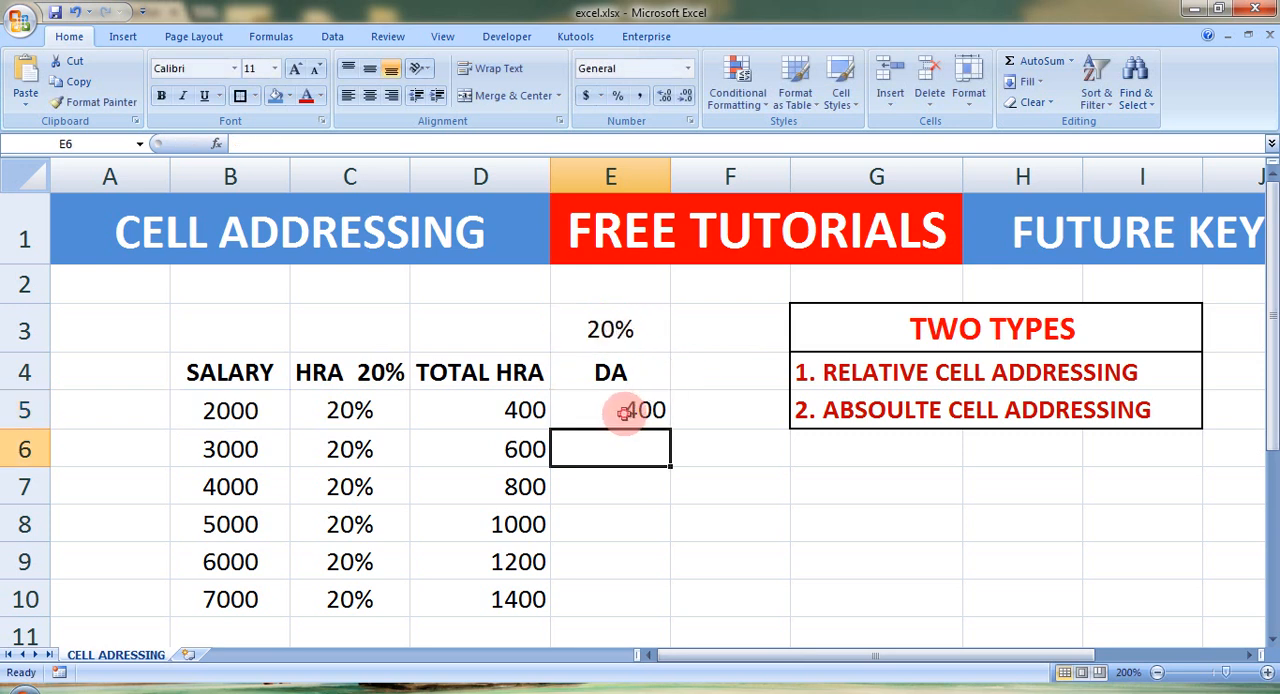
Step: Try copying the DA formula from E5 down to E6 and check its reference to the rate in E3
{"action": "left_click", "coordinate": [624, 413]}
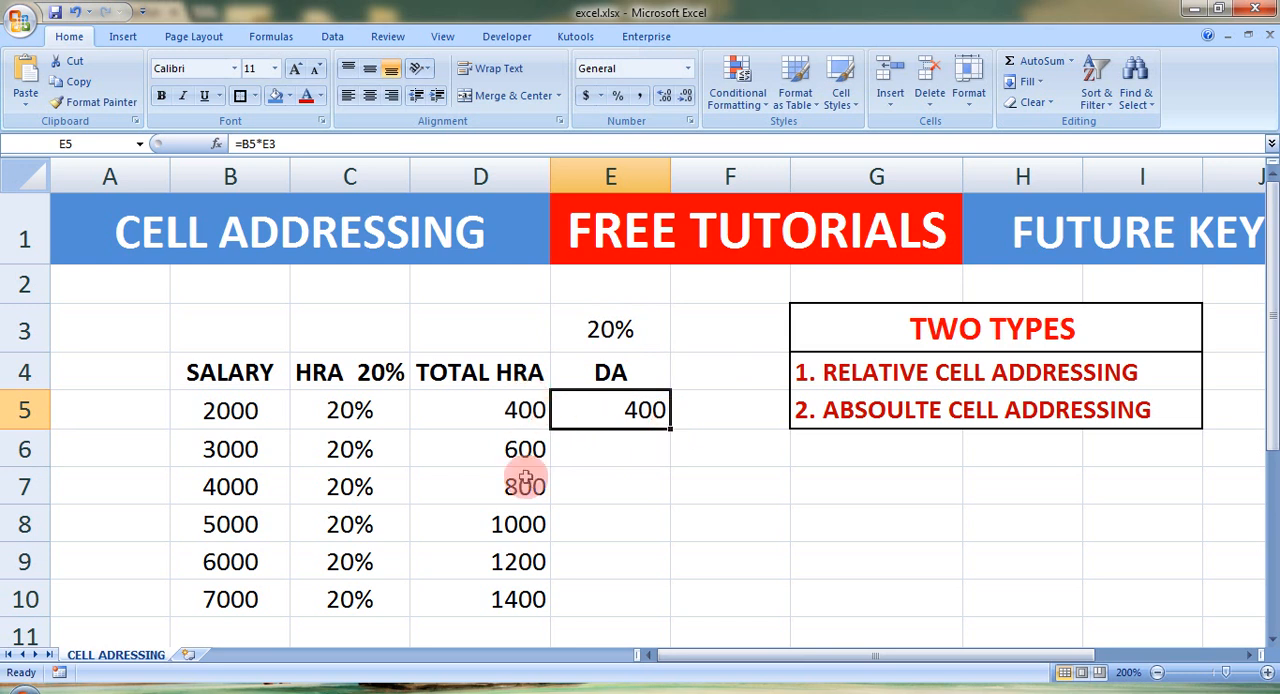
{"action": "left_click_drag", "start_coordinate": [669, 428], "coordinate": [670, 460]}
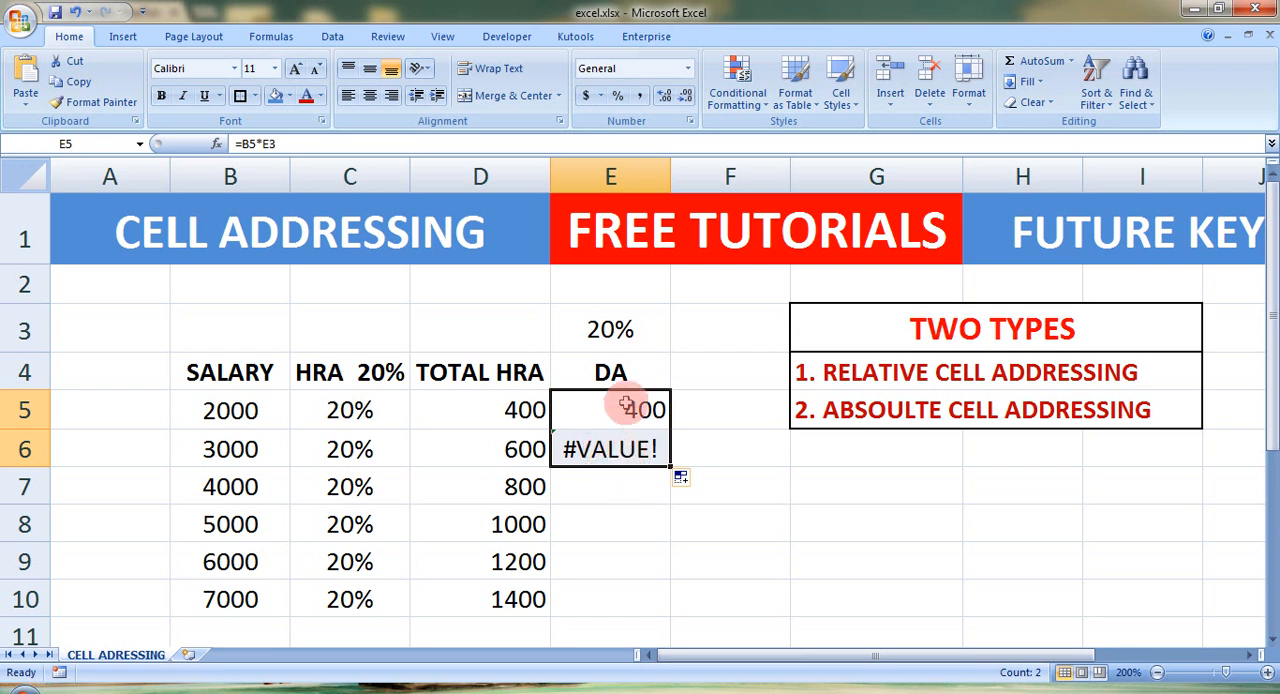
{"action": "left_click", "coordinate": [623, 409]}
{"action": "double_click", "coordinate": [654, 404]}
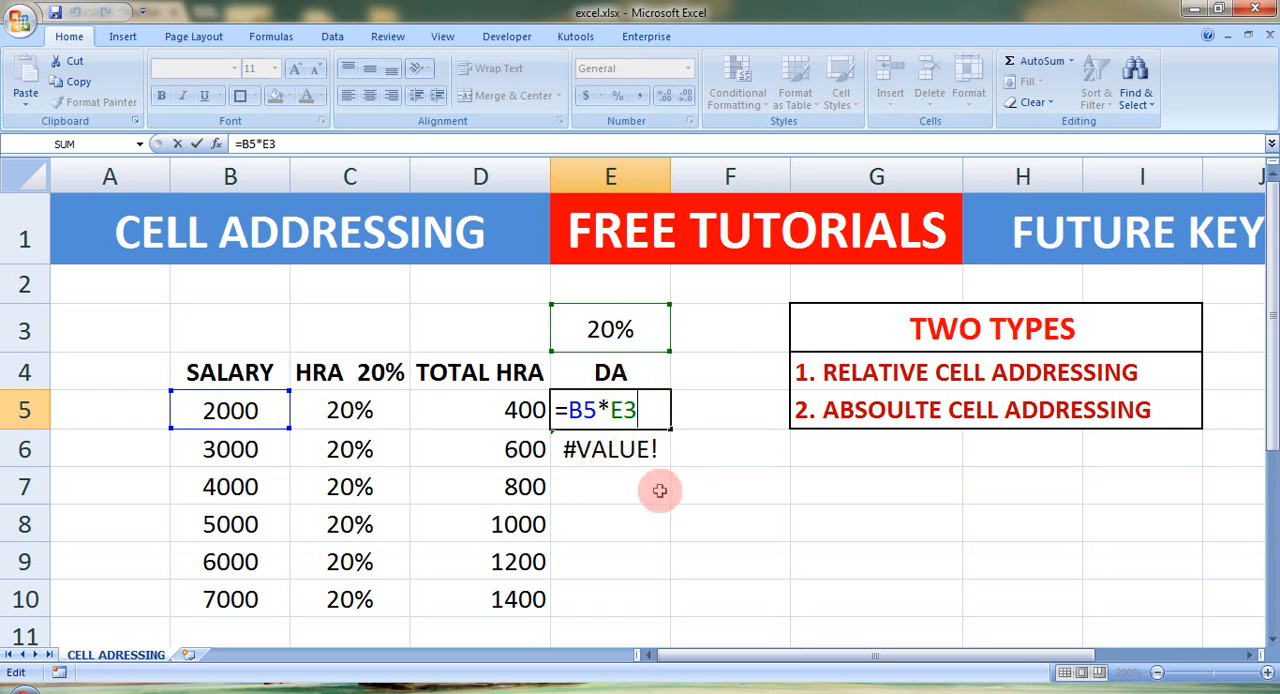
{"action": "key", "text": "Return"}
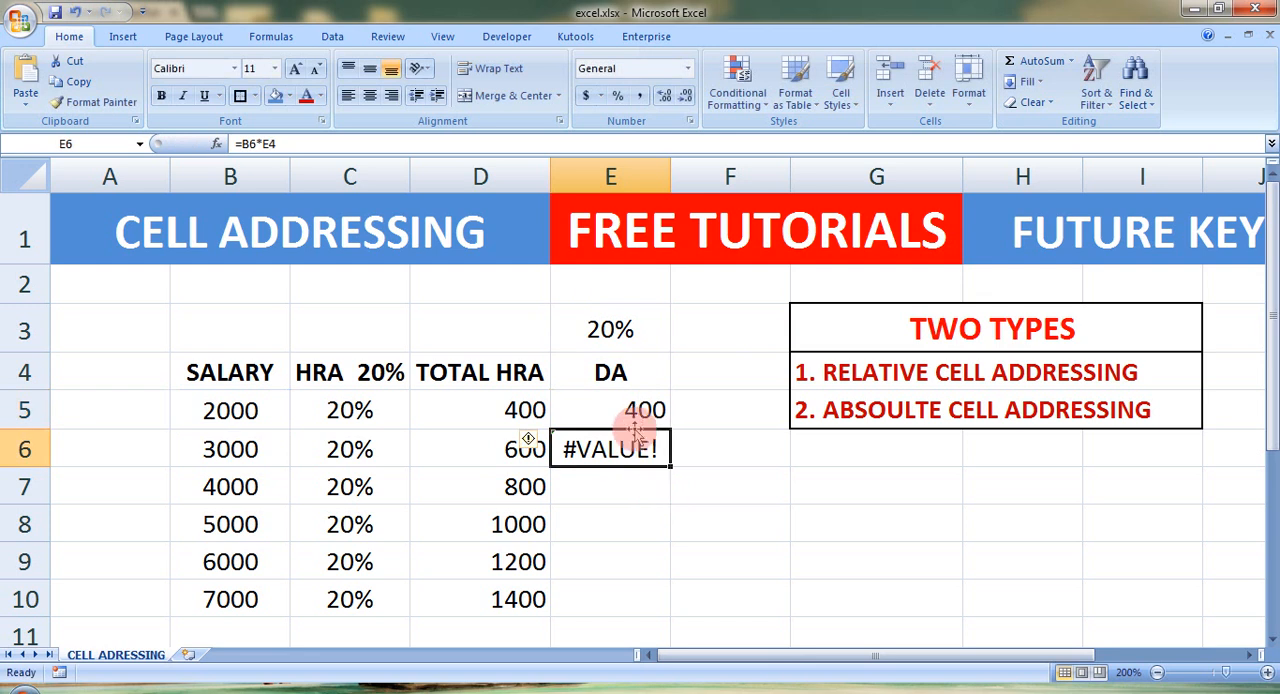
{"action": "left_click", "coordinate": [612, 408]}
{"action": "left_click", "coordinate": [616, 328]}
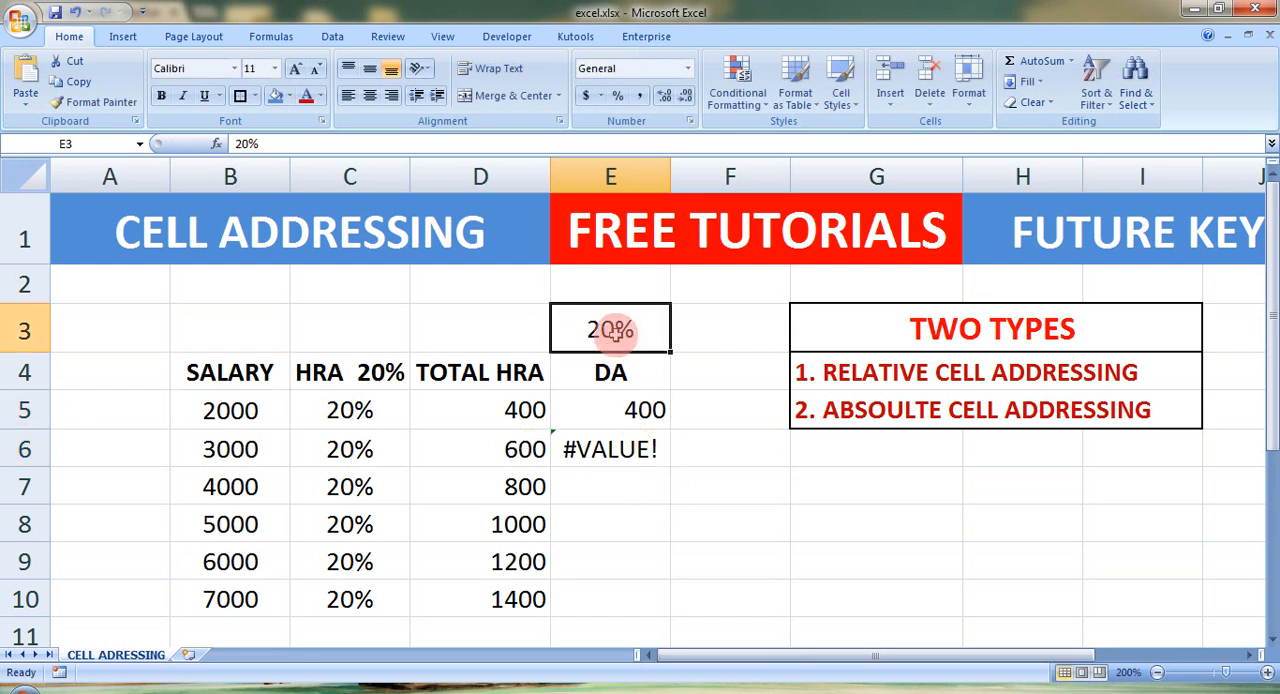
Step: Make the rate reference absolute in E5 with =B5*$E$3 and copy the formula down through E10
{"action": "left_click", "coordinate": [638, 418]}
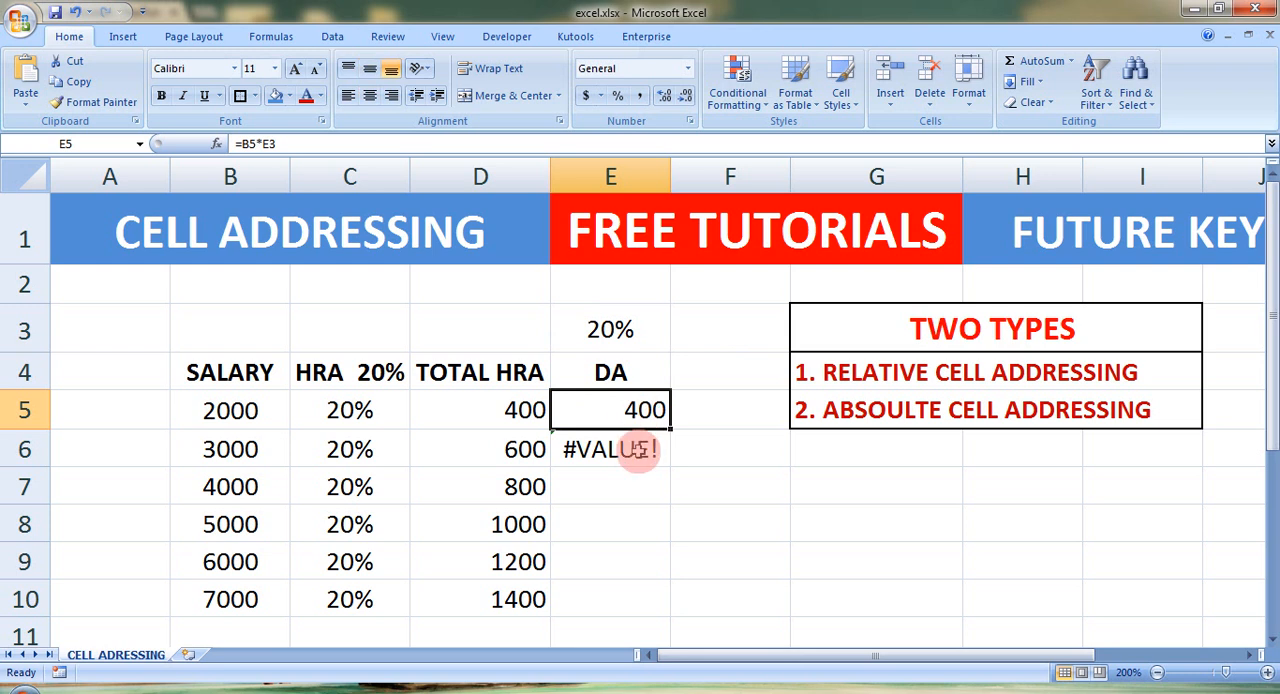
{"action": "double_click", "coordinate": [630, 408]}
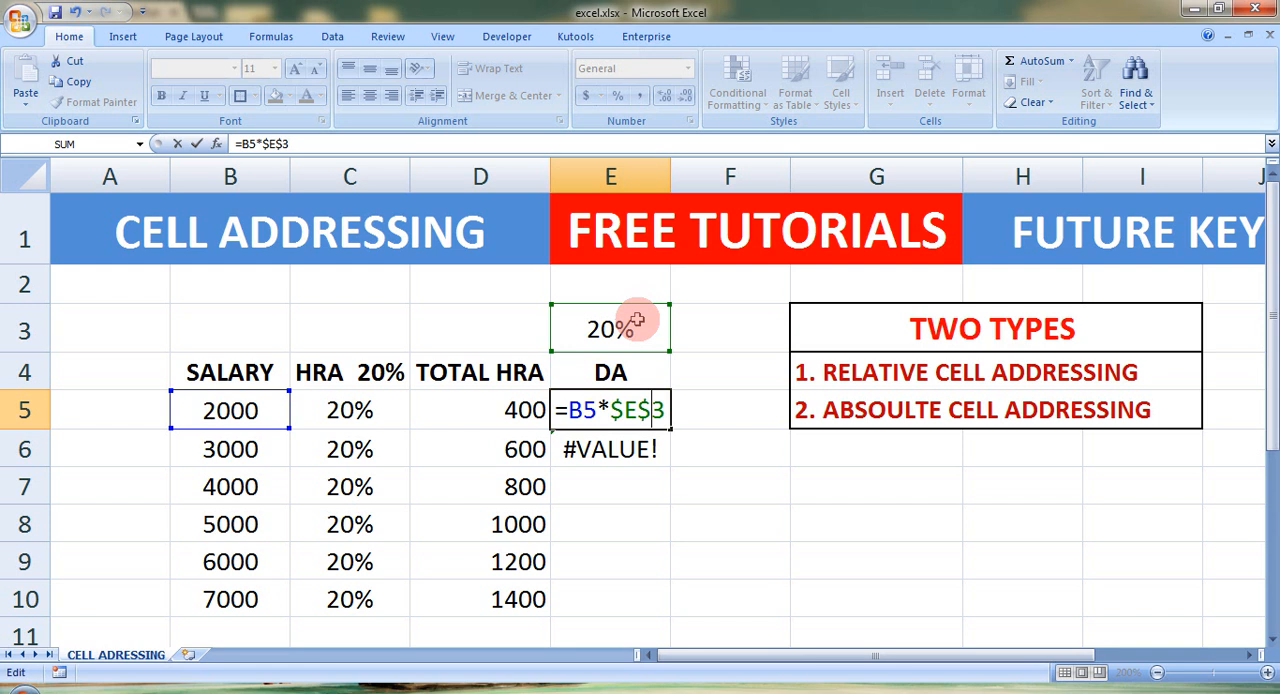
{"action": "key", "text": "Return"}
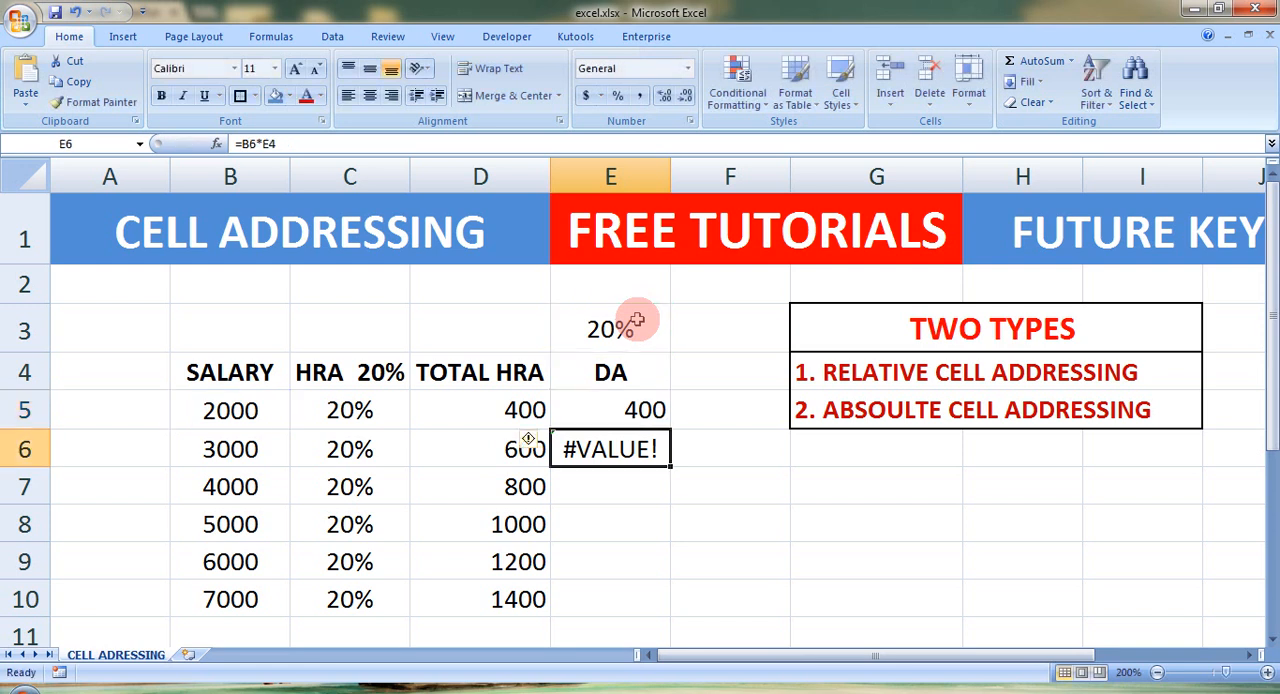
{"action": "left_click", "coordinate": [630, 408]}
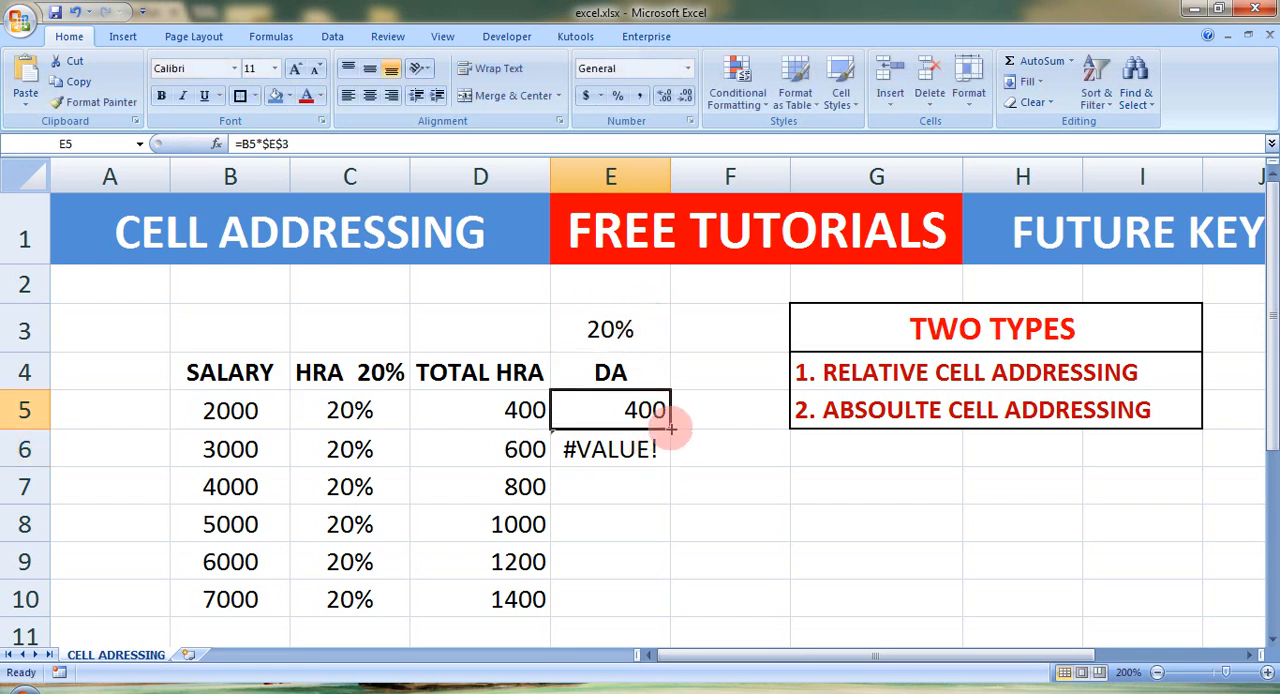
{"action": "left_click_drag", "start_coordinate": [670, 428], "coordinate": [660, 546]}
Step: Check the absolute rate reference in the DA formulas of E5 to E8
{"action": "left_click", "coordinate": [634, 386]}
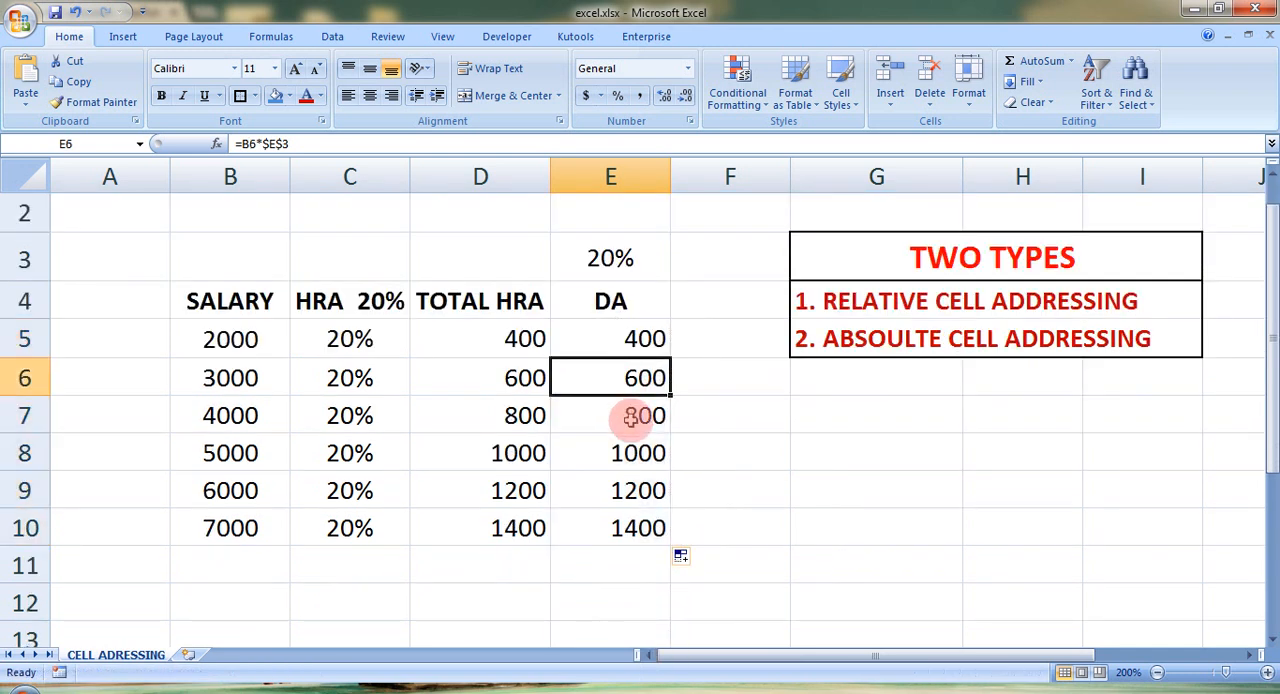
{"action": "left_click", "coordinate": [634, 417]}
{"action": "left_click", "coordinate": [632, 445]}
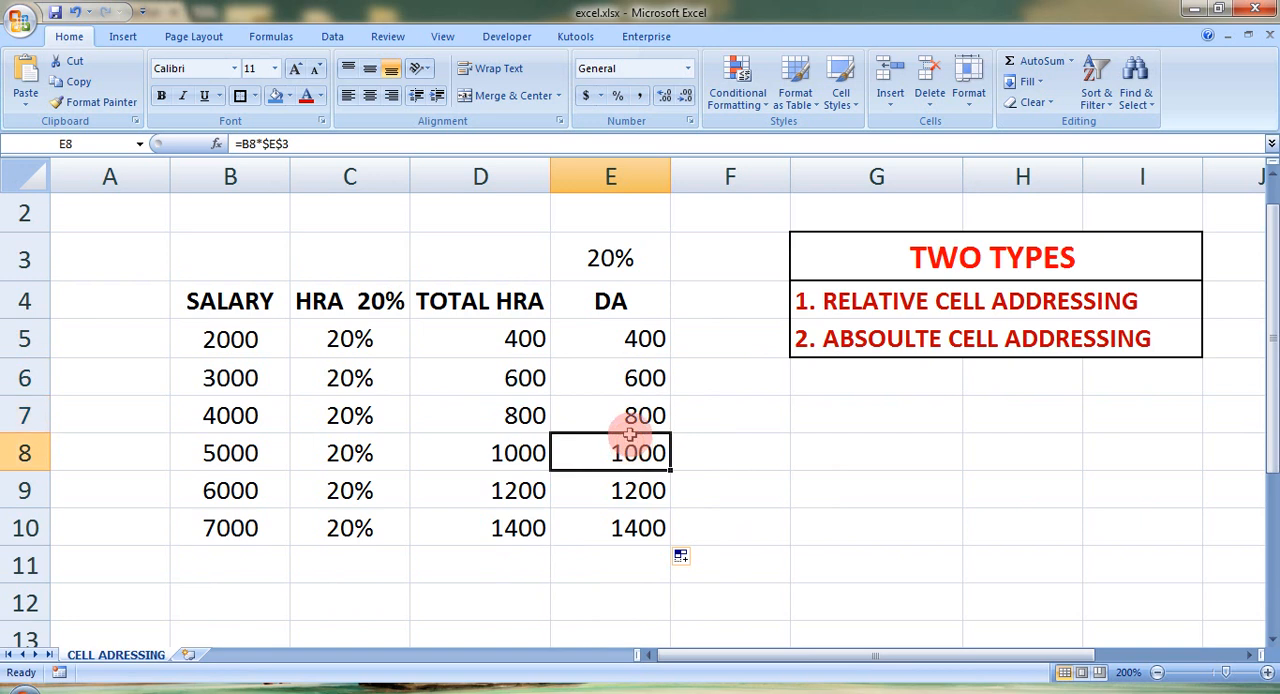
{"action": "left_click", "coordinate": [622, 338]}
{"action": "double_click", "coordinate": [622, 338]}
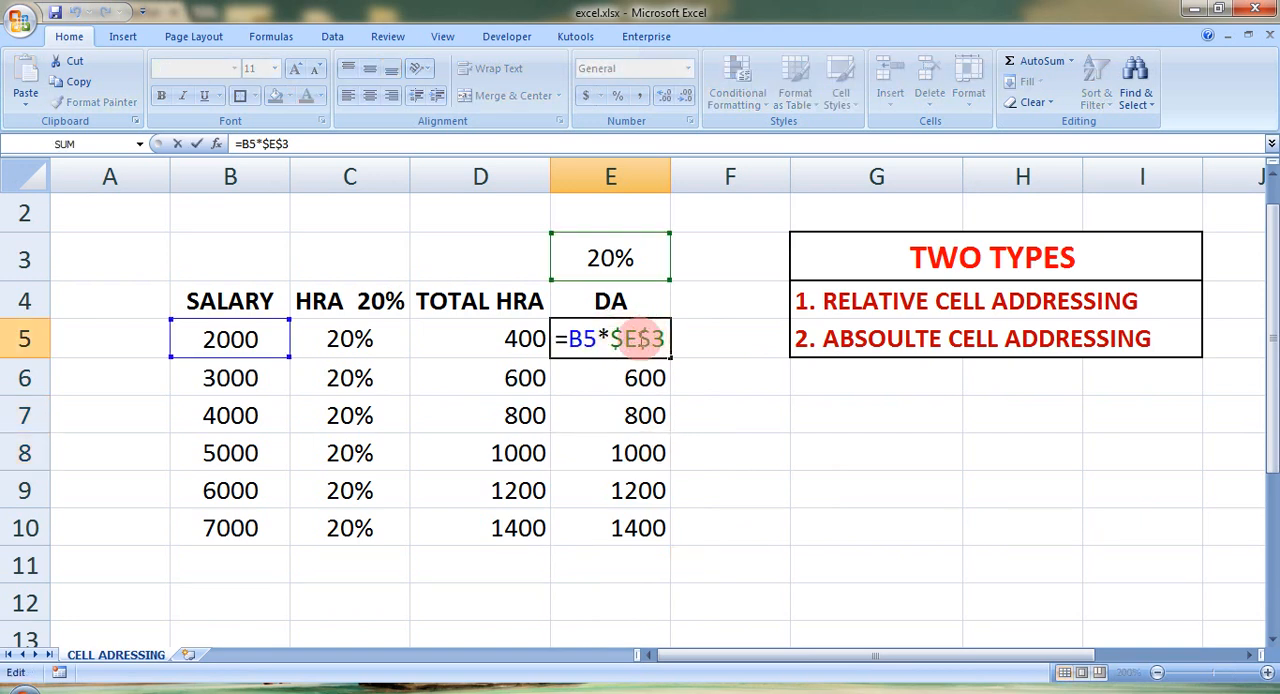
{"action": "key", "text": "Return"}
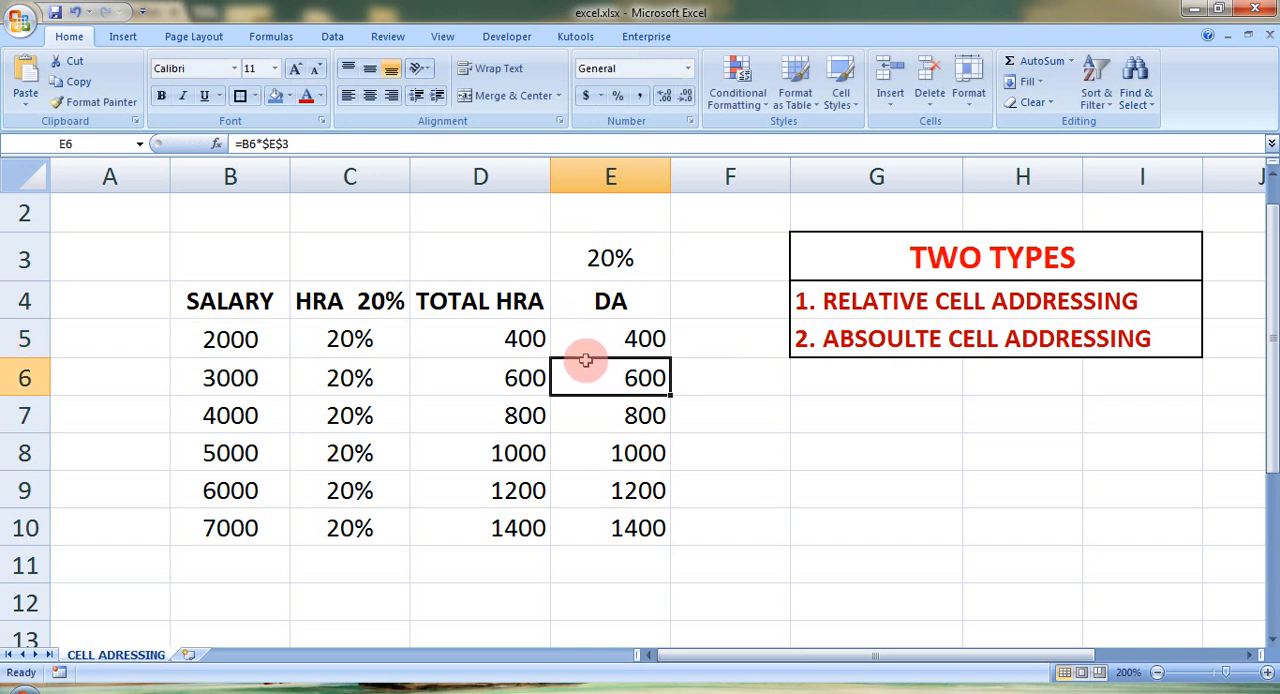
Step: Check the DA formula in E6 and display the sheet's formulas to compare the references in the TOTAL HRA and DA columns
{"action": "double_click", "coordinate": [602, 378]}
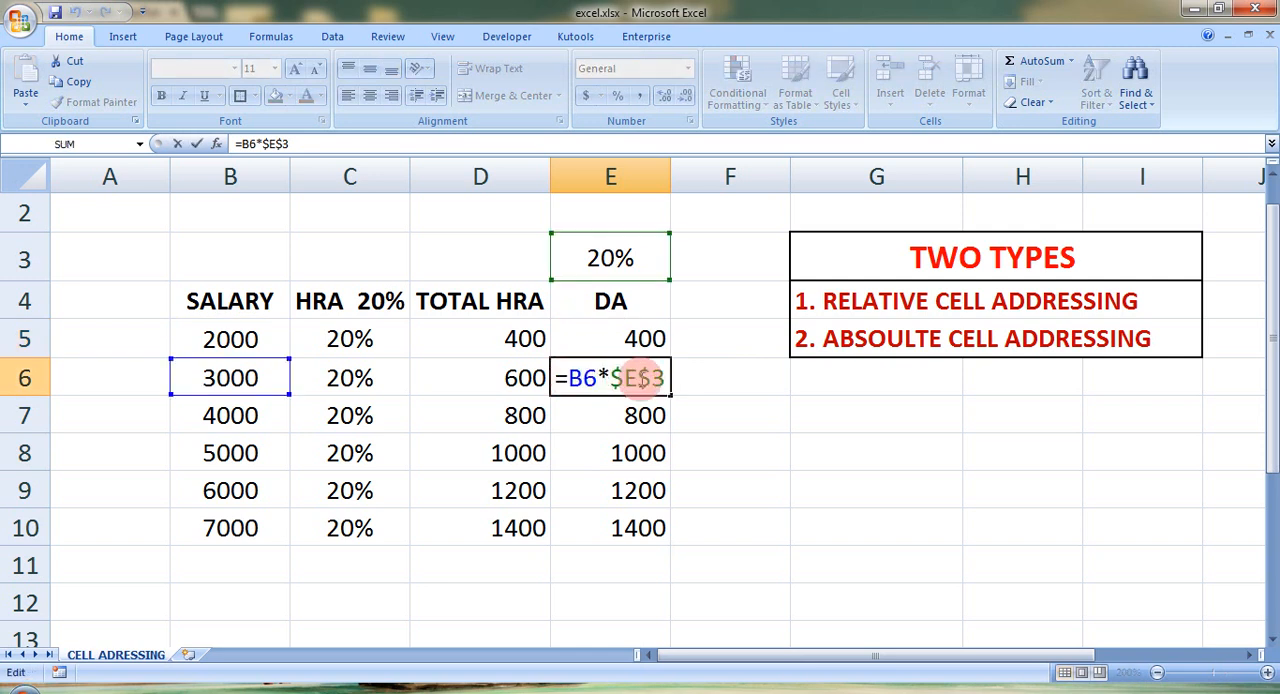
{"action": "key", "text": "Escape"}
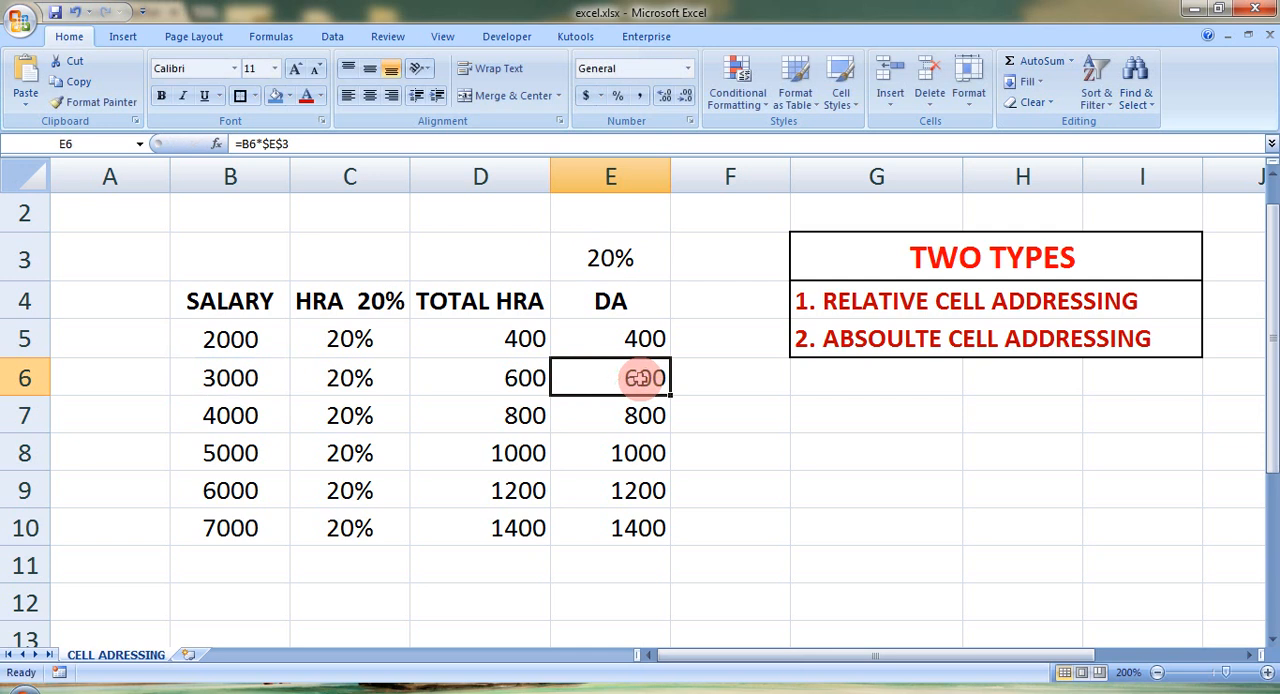
{"action": "key", "text": "ctrl+grave"}
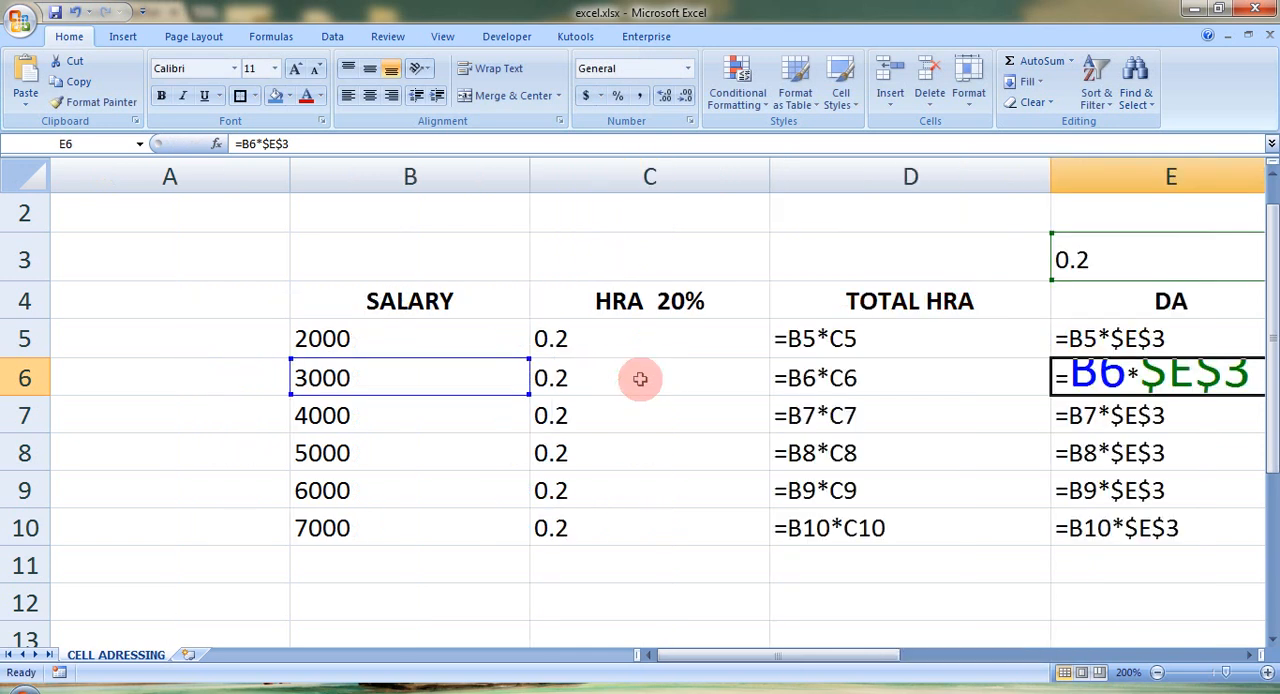
{"action": "left_click_drag", "start_coordinate": [872, 658], "coordinate": [966, 580]}
{"action": "left_click", "coordinate": [886, 338]}
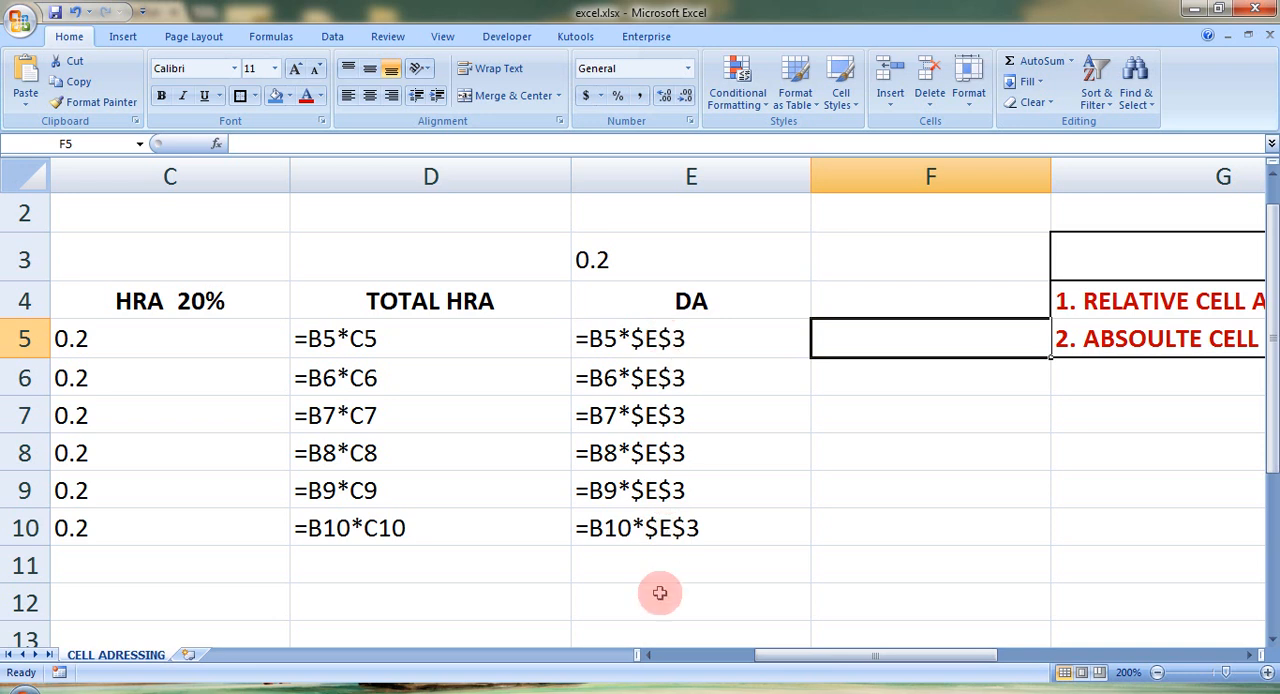
Step: Switch the sheet back from showing formulas to showing the calculated values
{"action": "key", "text": "ctrl+grave"}
{"action": "left_click_drag", "start_coordinate": [849, 660], "coordinate": [702, 640]}
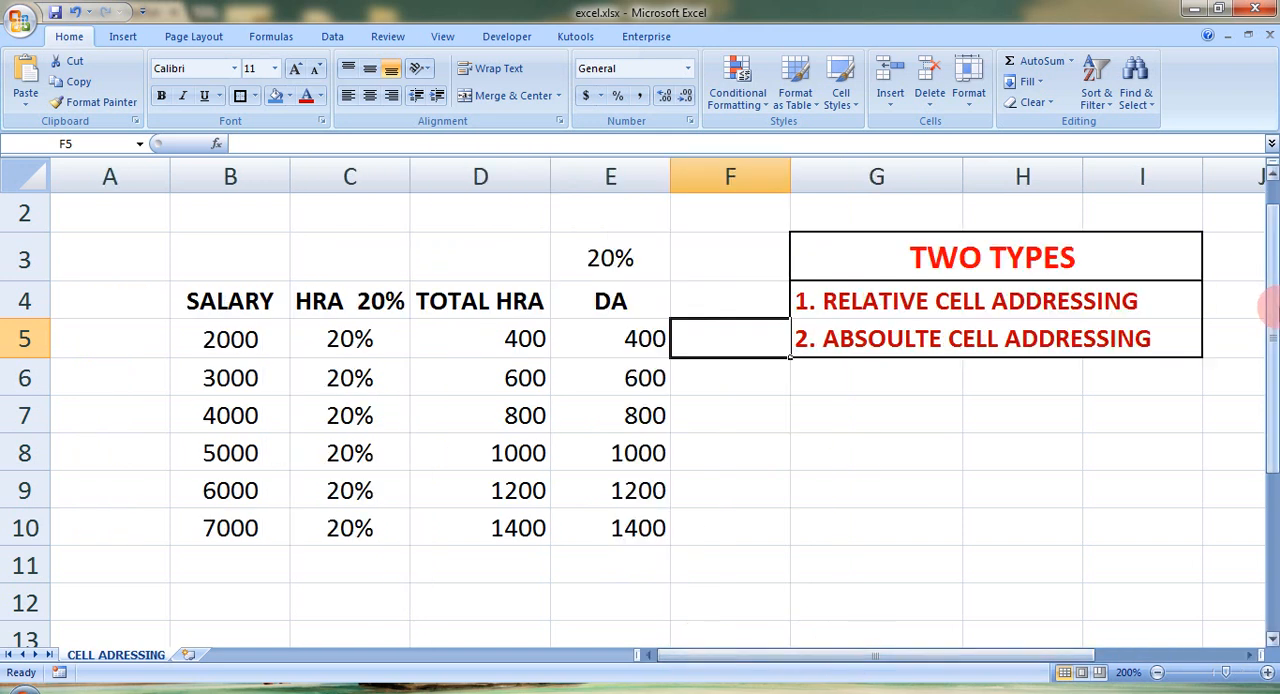
{"action": "left_click_drag", "start_coordinate": [1268, 409], "coordinate": [1266, 355]}
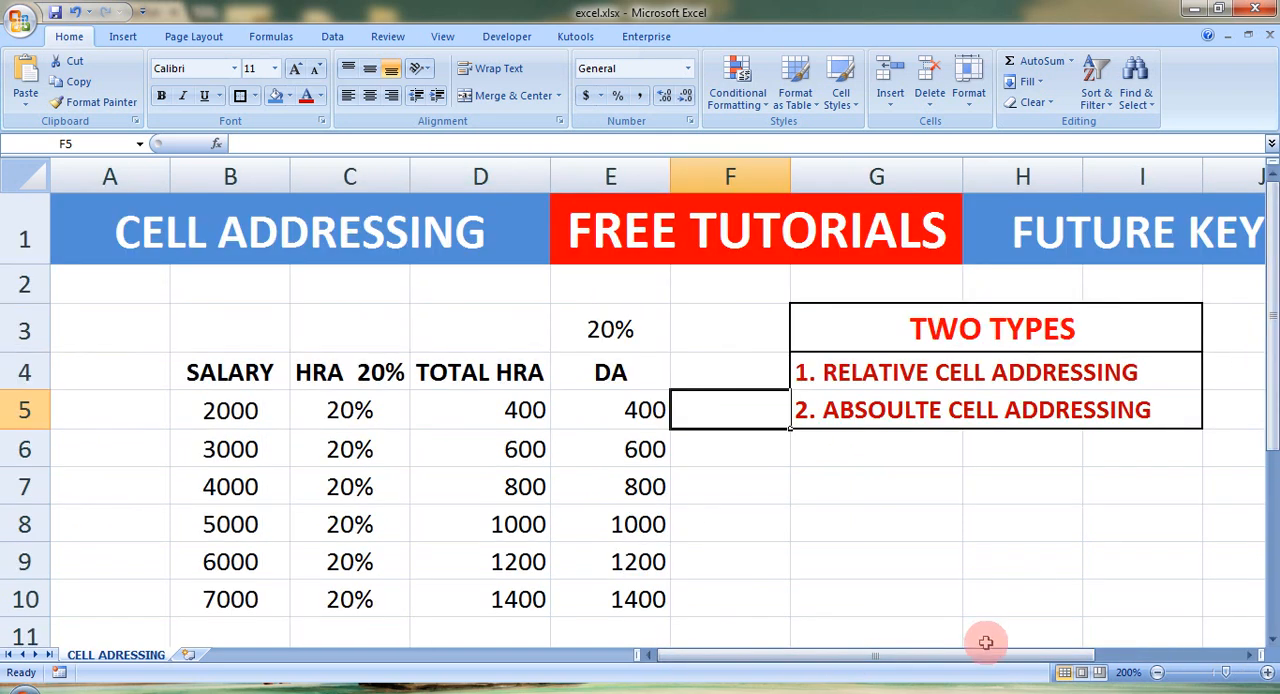
{"action": "left_click_drag", "start_coordinate": [977, 656], "coordinate": [831, 634]}
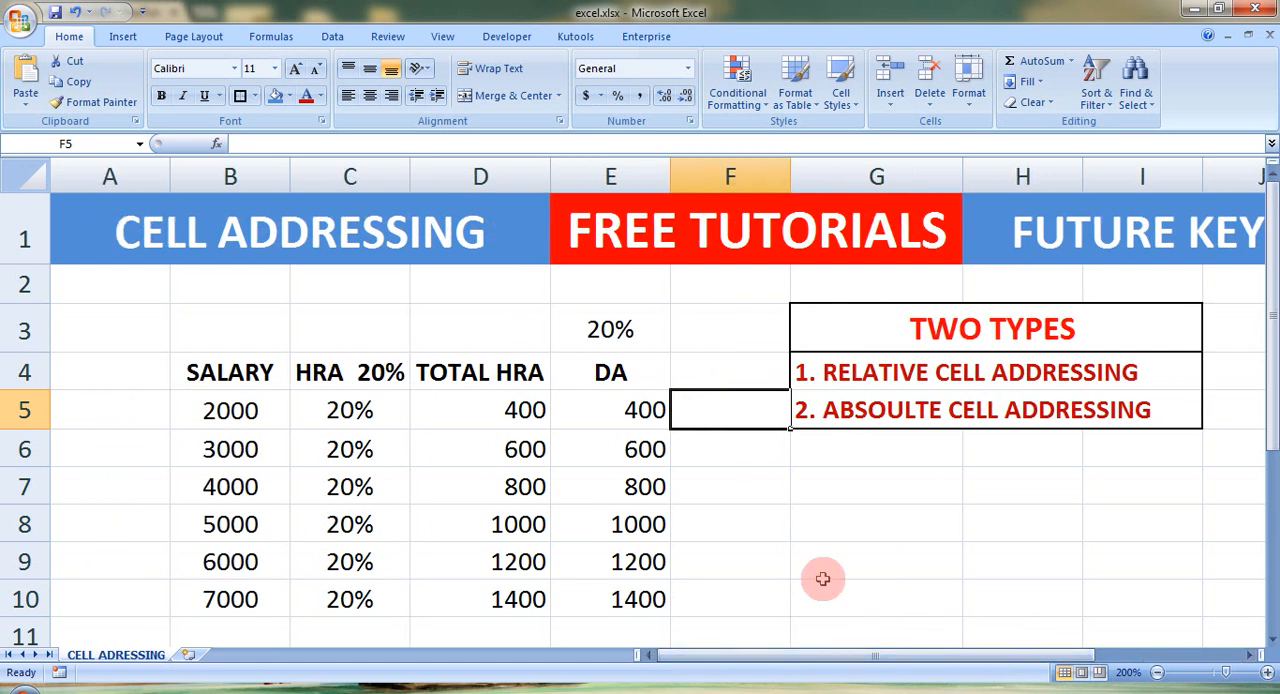